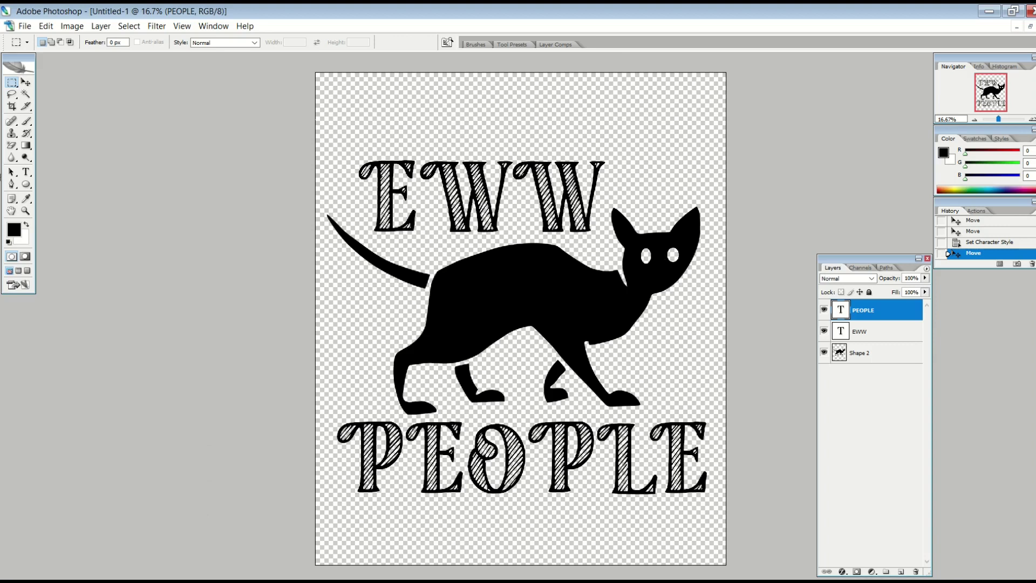
- Pick the Horizontal Type tool to begin editing the White Chalk EWW lettering
left_click(25, 172)
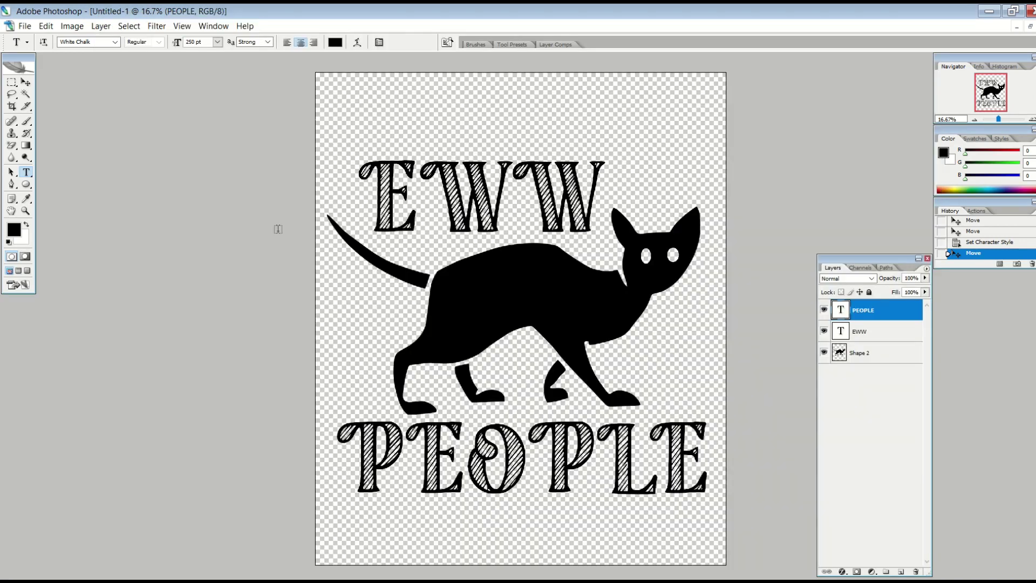
- Select both the EWW and PEOPLE type layers so they can be restyled in Segoe UI
left_click(421, 198)
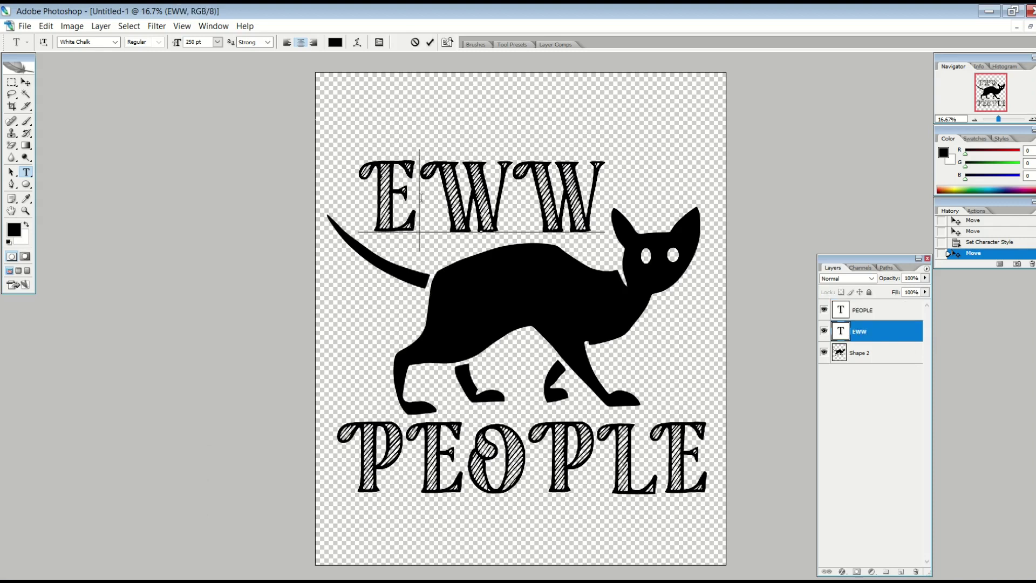
left_click(863, 309, "shift")
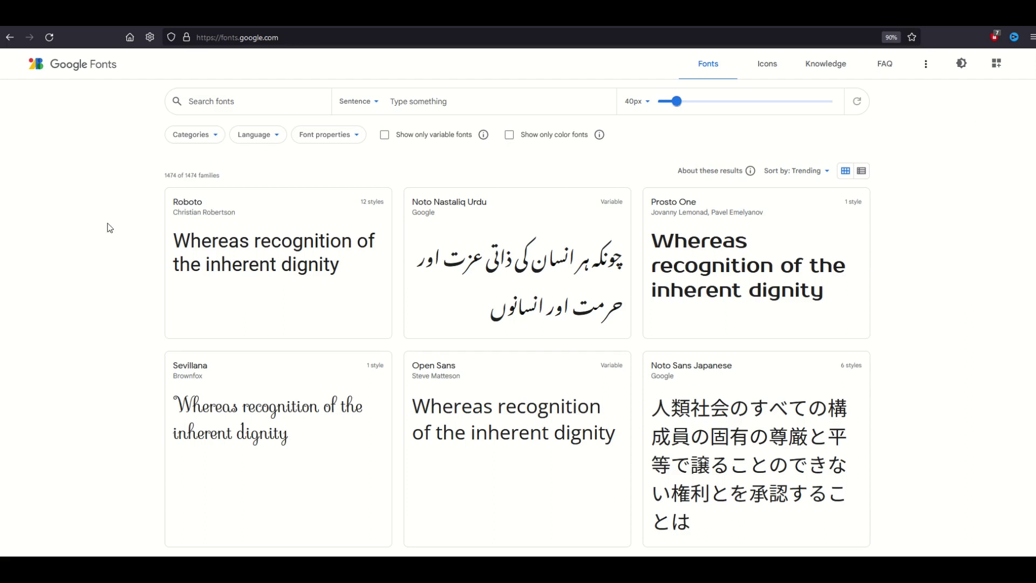
scroll(532, 232, "down", 7)
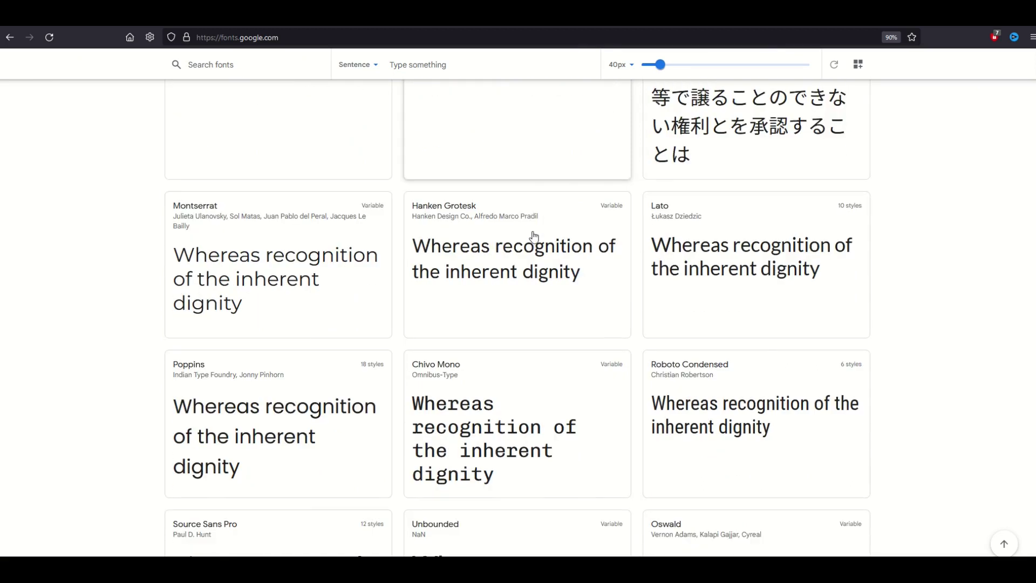
scroll(533, 236, "down", 6)
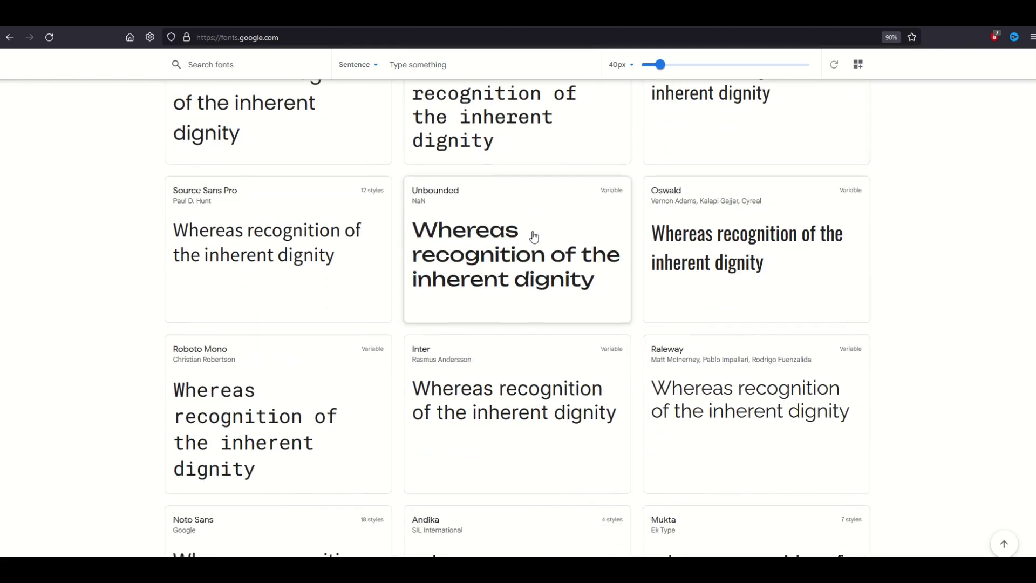
scroll(534, 235, "down", 2)
scroll(534, 236, "down", 7)
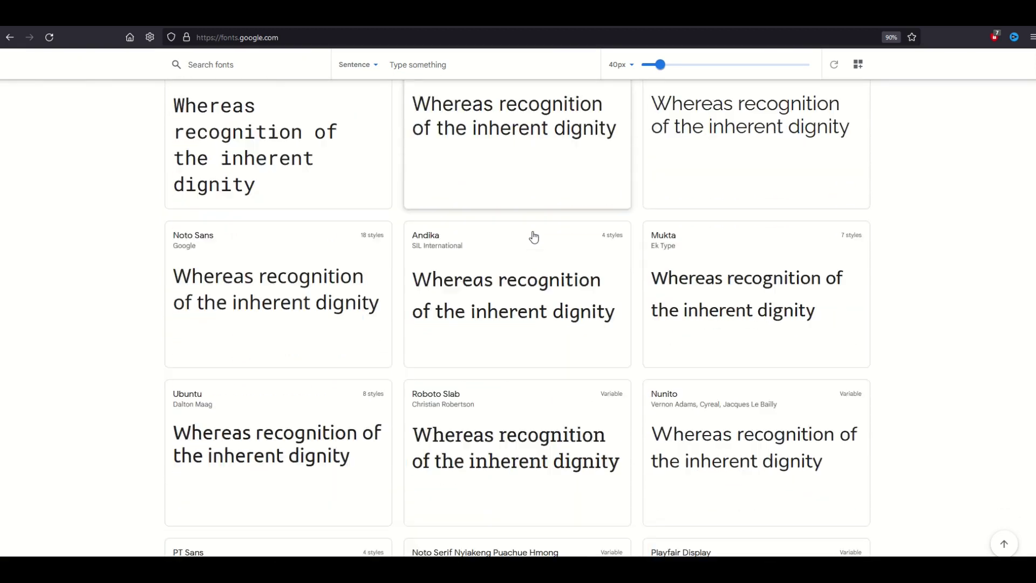
scroll(618, 236, "down", 8)
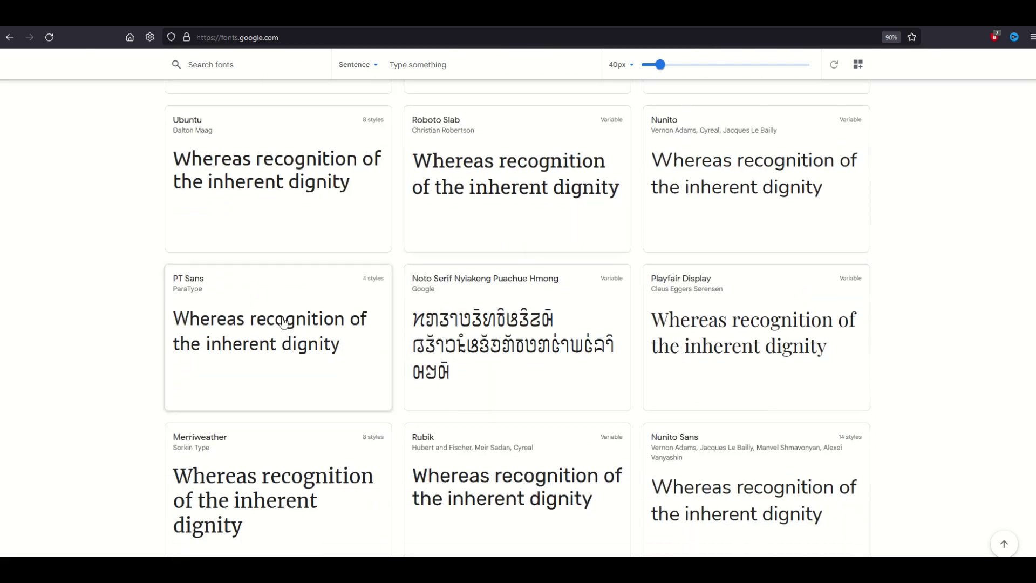
scroll(289, 323, "down", 8)
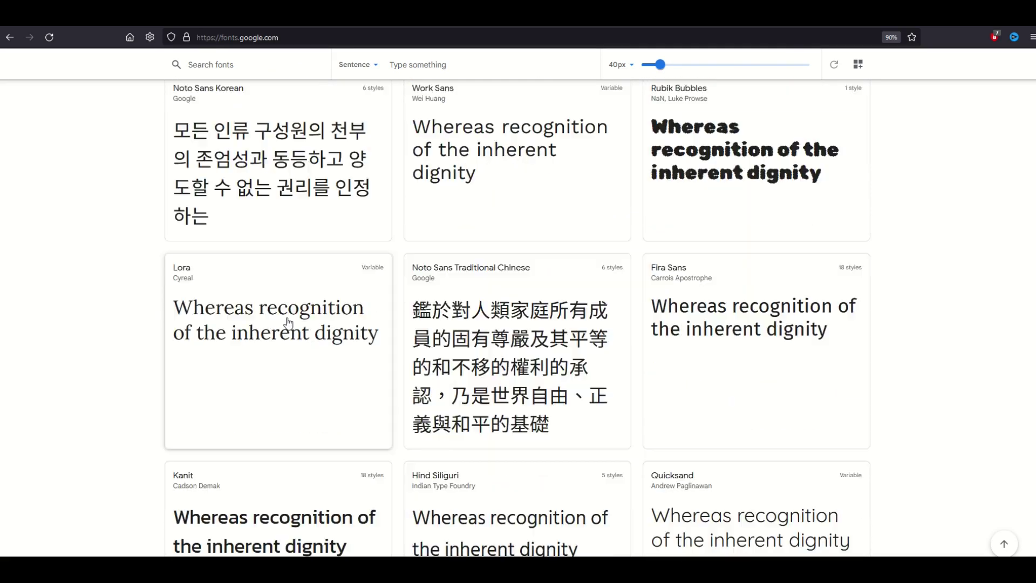
scroll(289, 322, "down", 6)
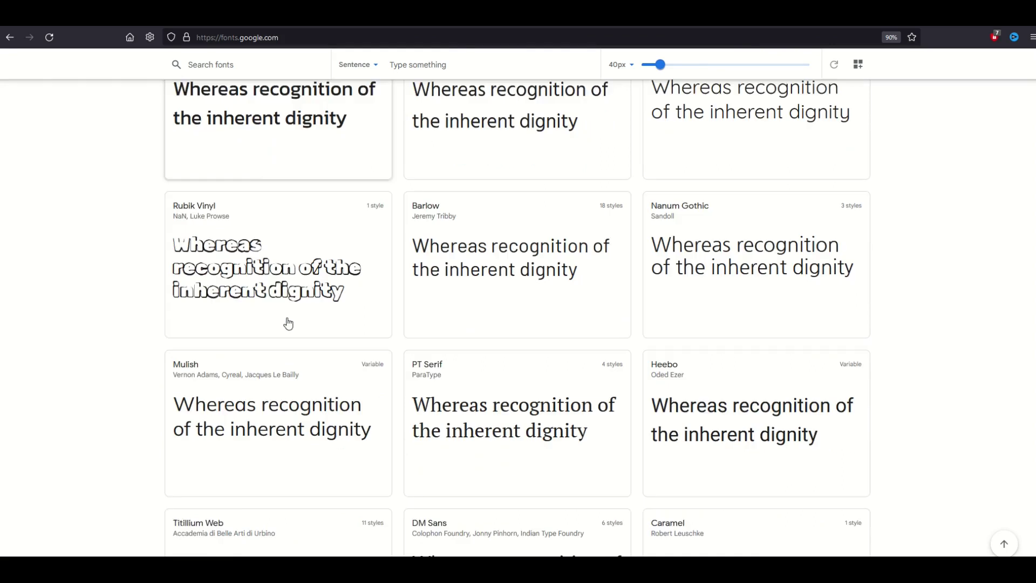
scroll(289, 322, "down", 8)
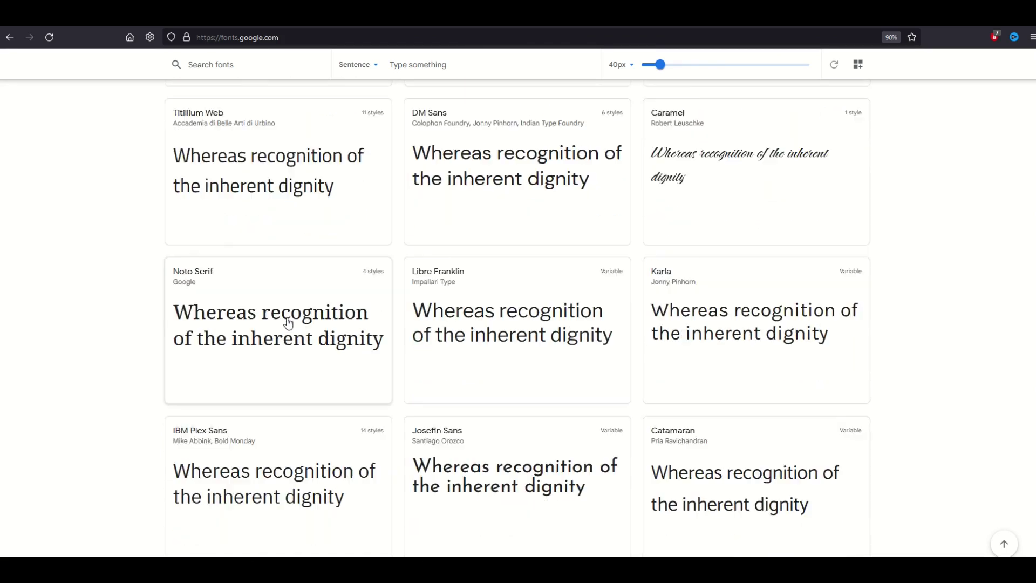
scroll(439, 296, "down", 14)
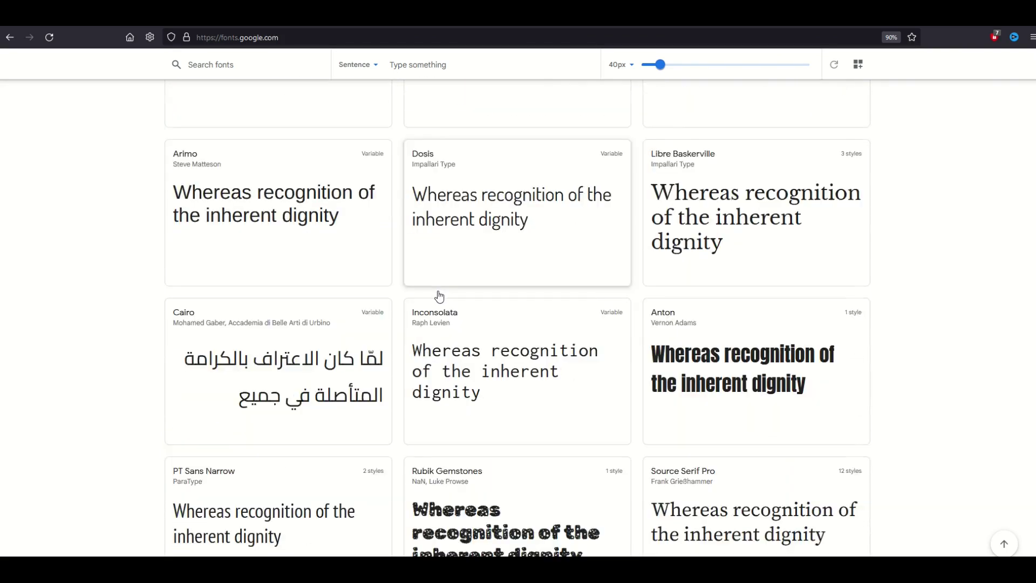
scroll(440, 296, "down", 7)
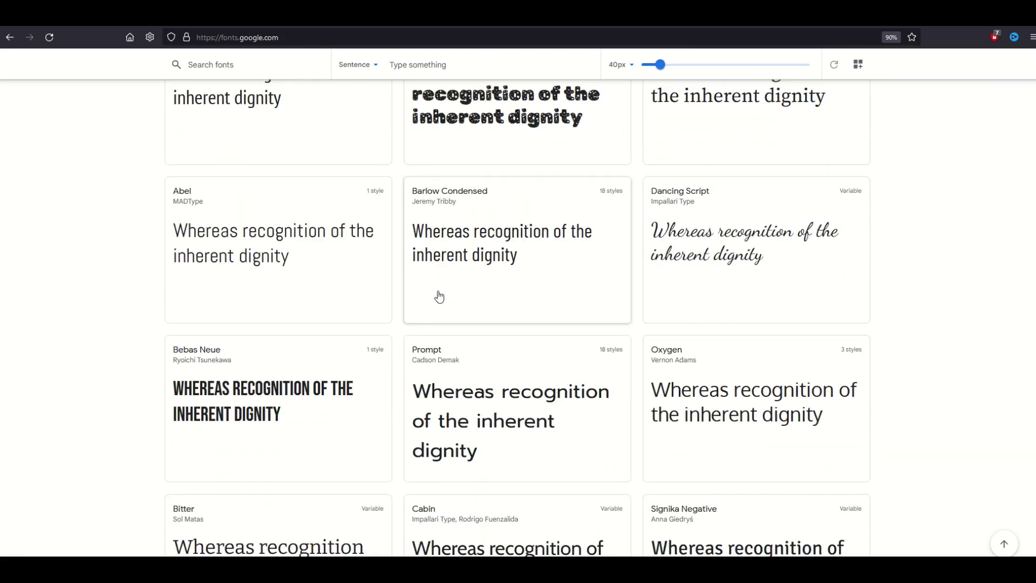
scroll(440, 295, "down", 7)
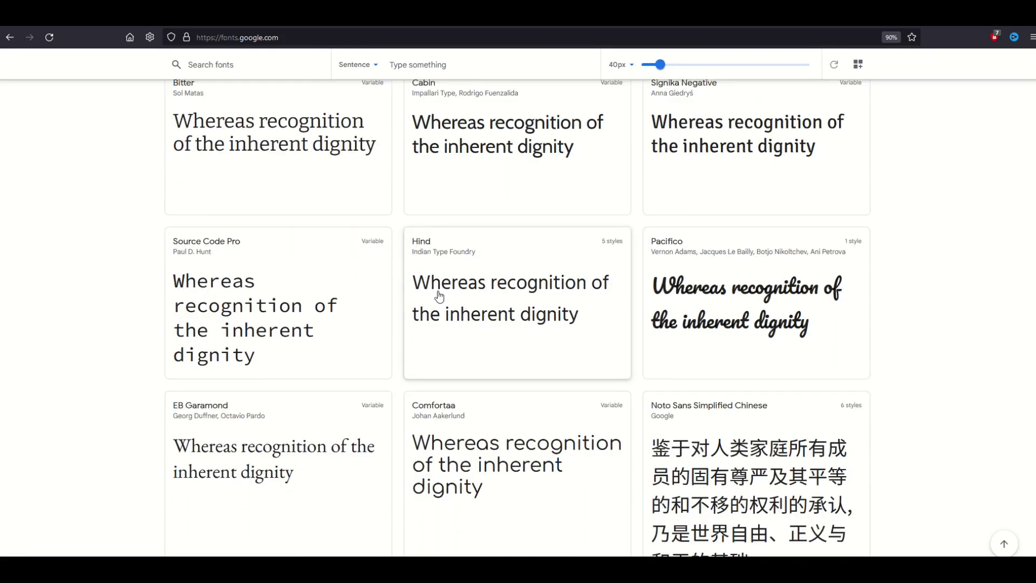
scroll(438, 294, "down", 4)
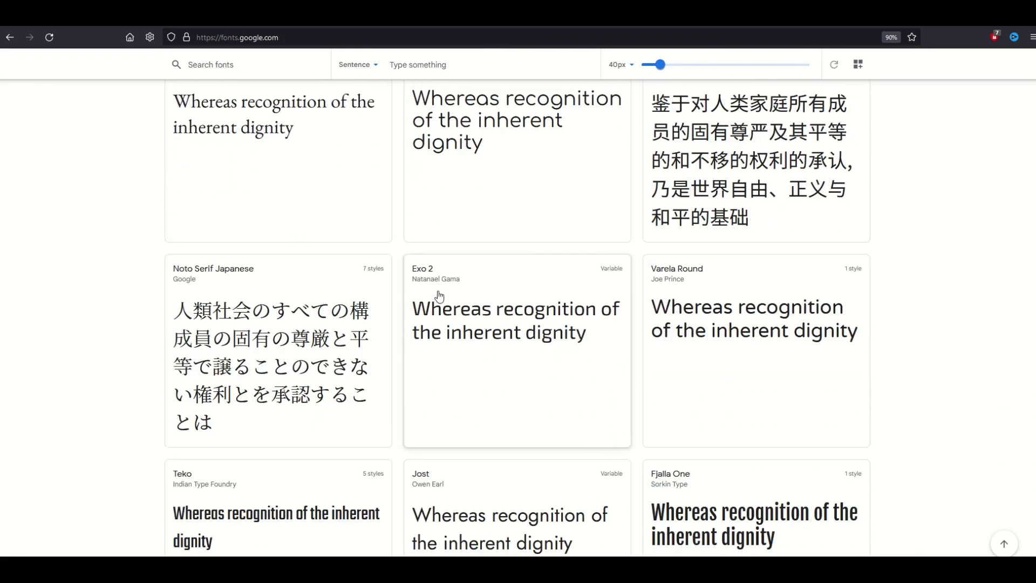
scroll(972, 369, "up", 5)
scroll(1005, 378, "up", 15)
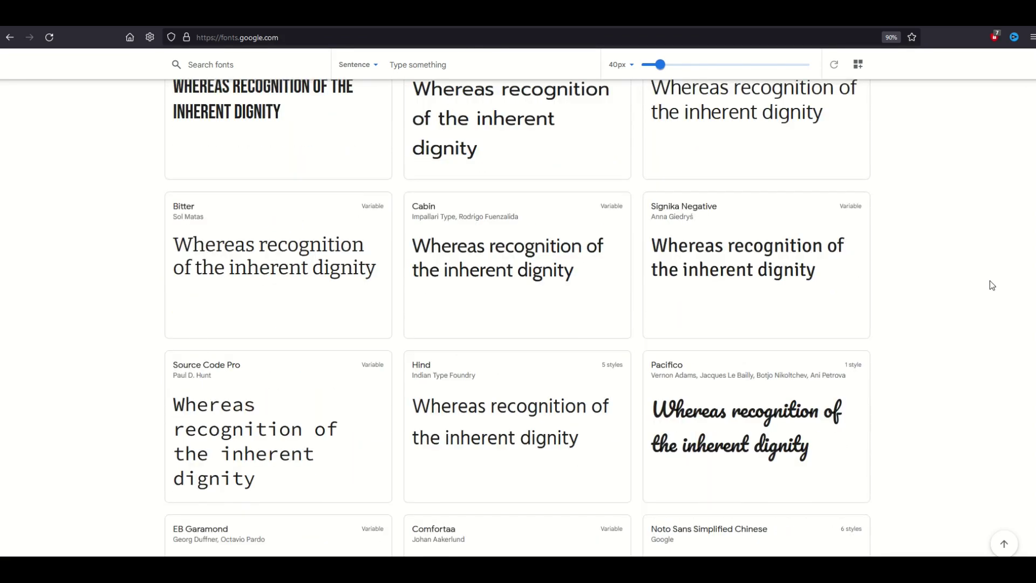
scroll(998, 410, "up", 8)
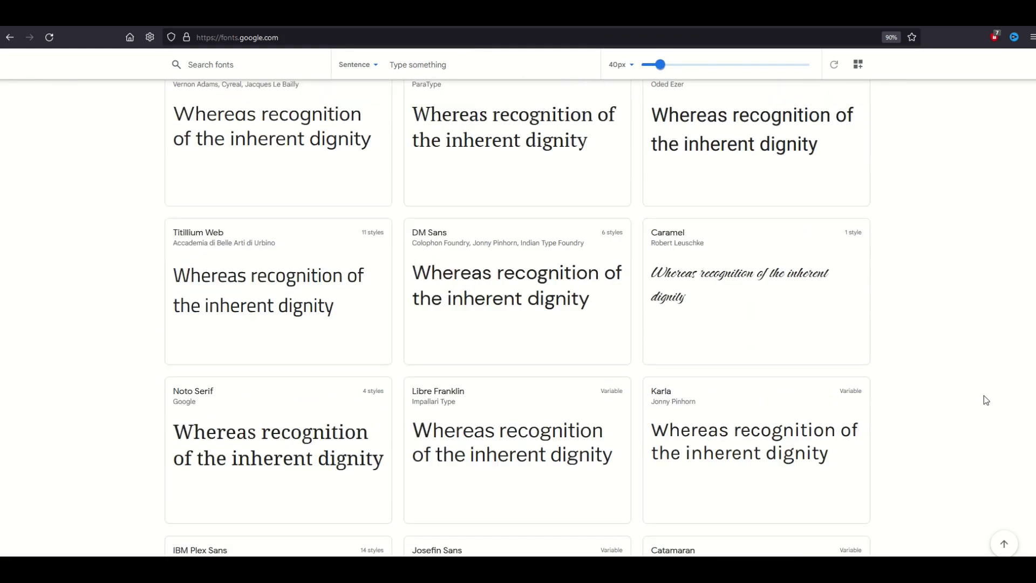
- Set the catalogue preview text to 'Zen Watercooler' at 88px and browse the results
left_click(1004, 543)
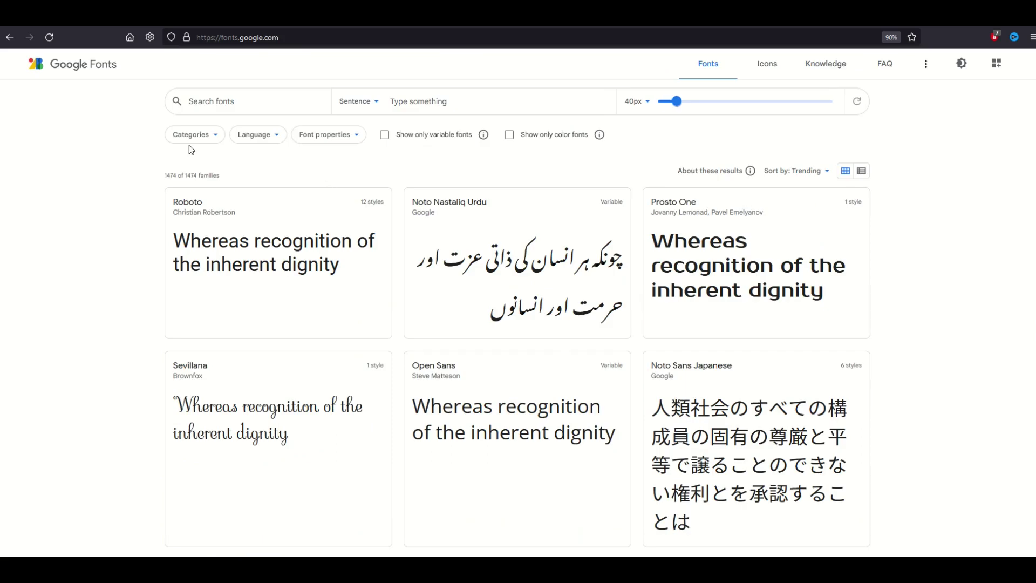
left_click(433, 100)
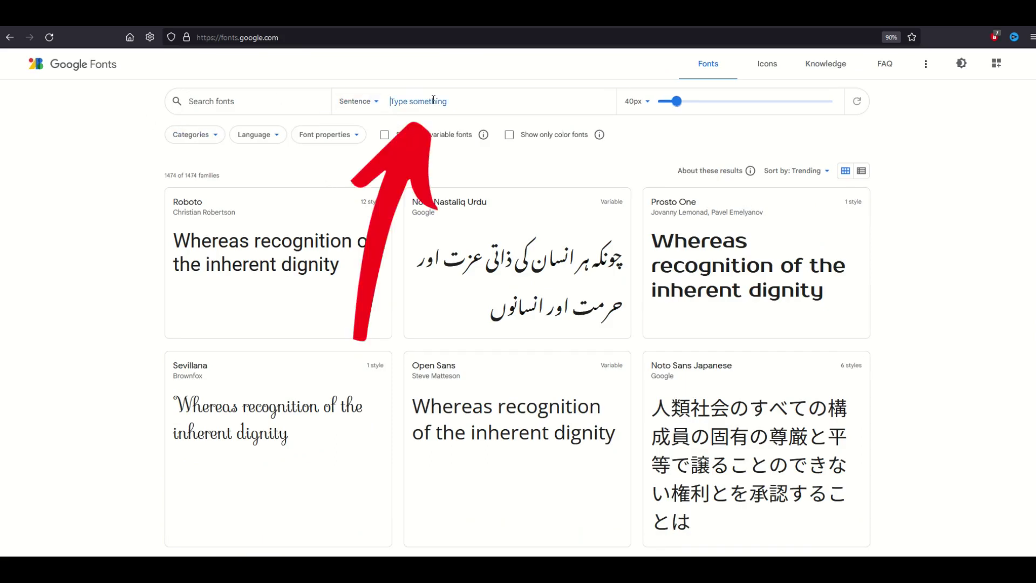
type("Zen ")
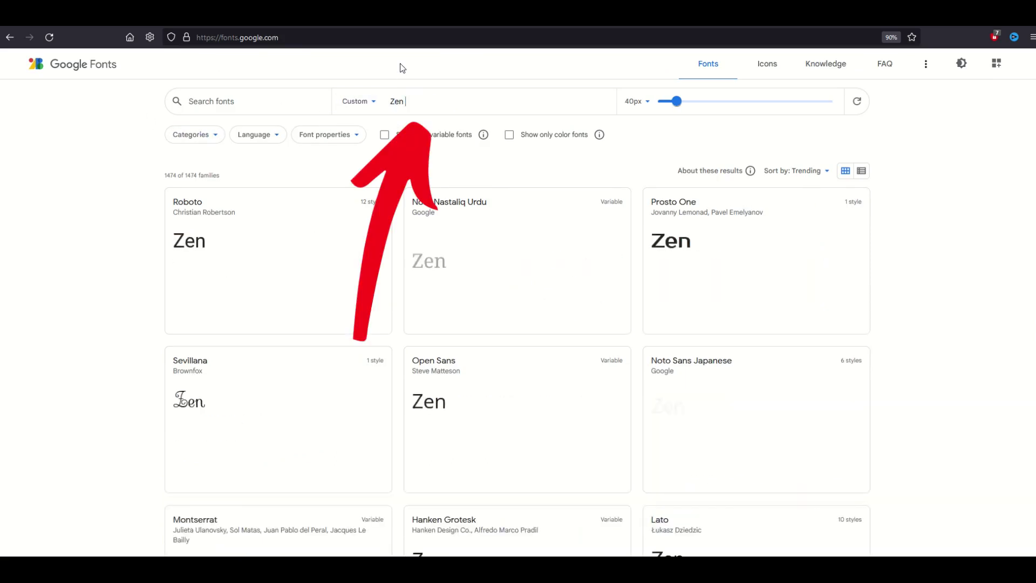
type("Watercooler")
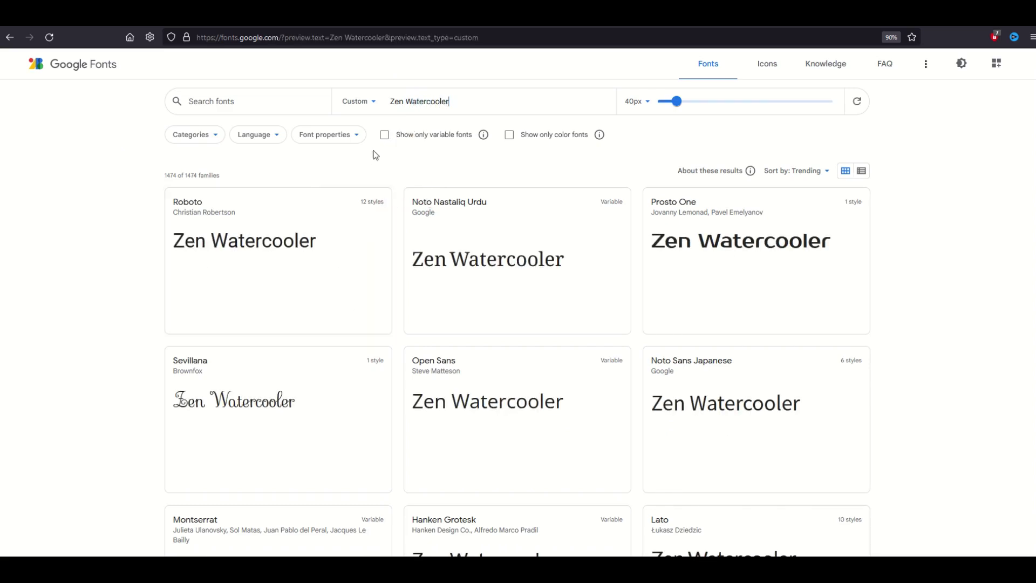
left_click_drag(674, 102, 712, 115)
scroll(495, 247, "down", 10)
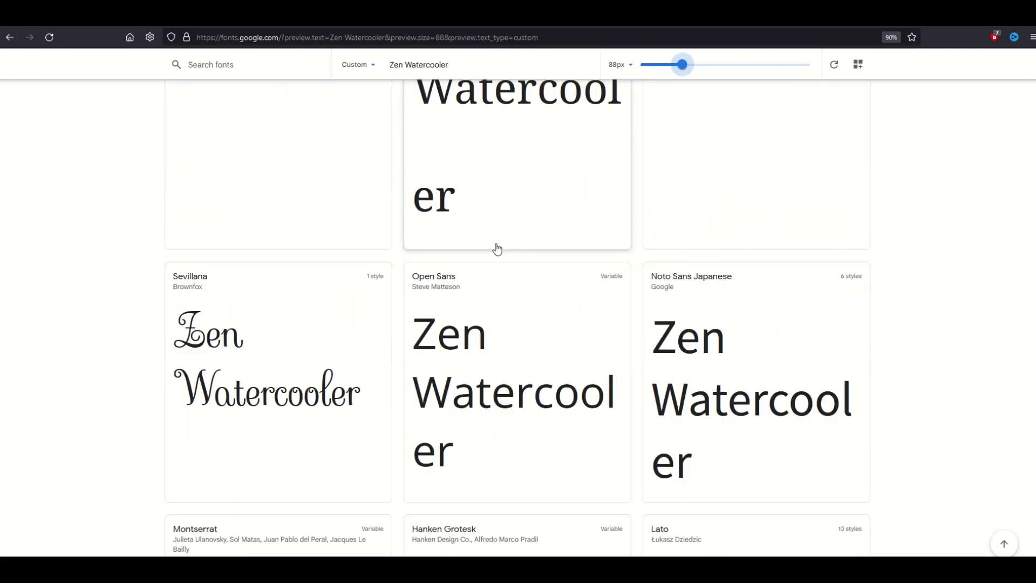
scroll(364, 292, "down", 6)
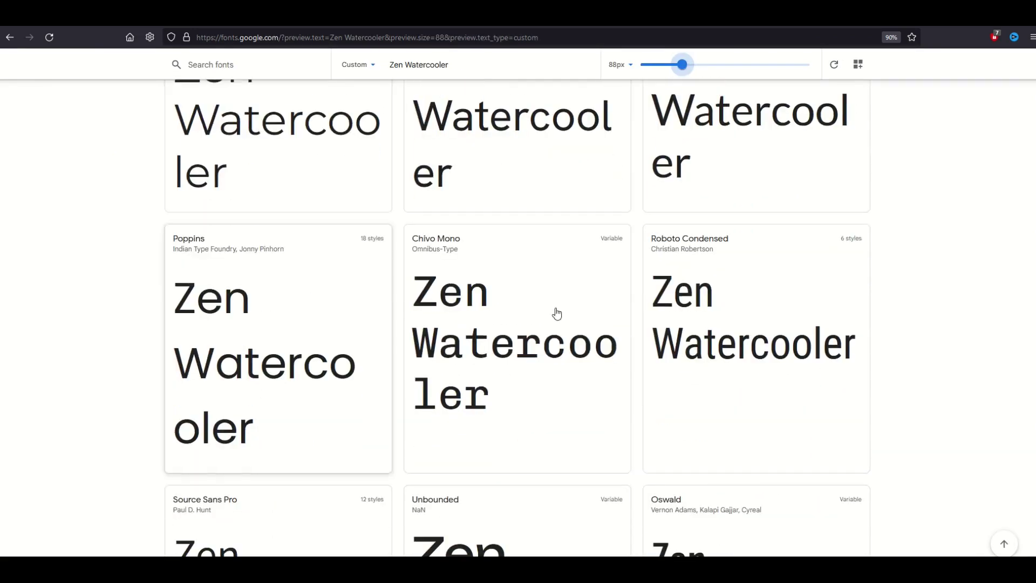
scroll(1031, 116, "down", 2)
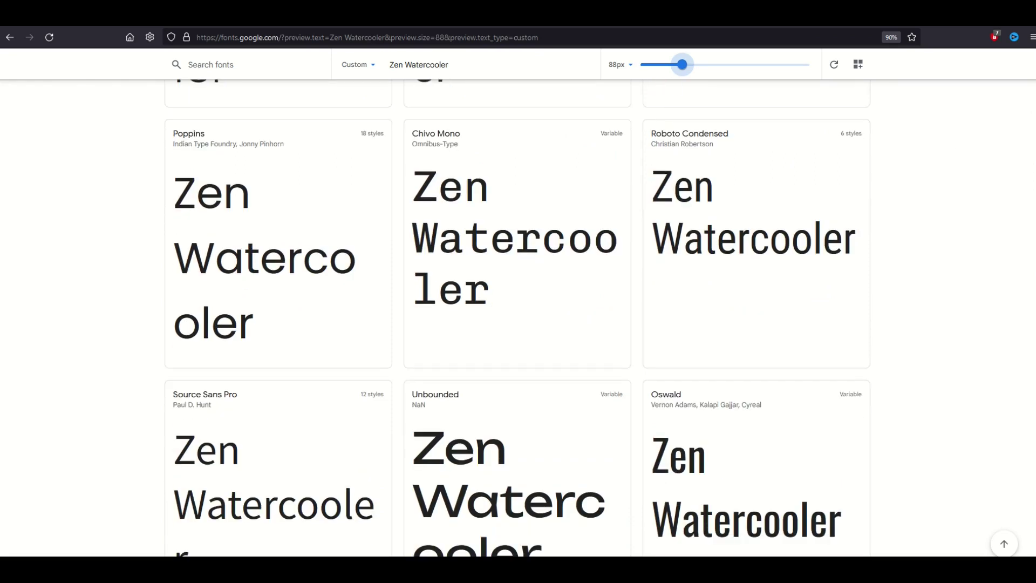
scroll(518, 318, "down", 10)
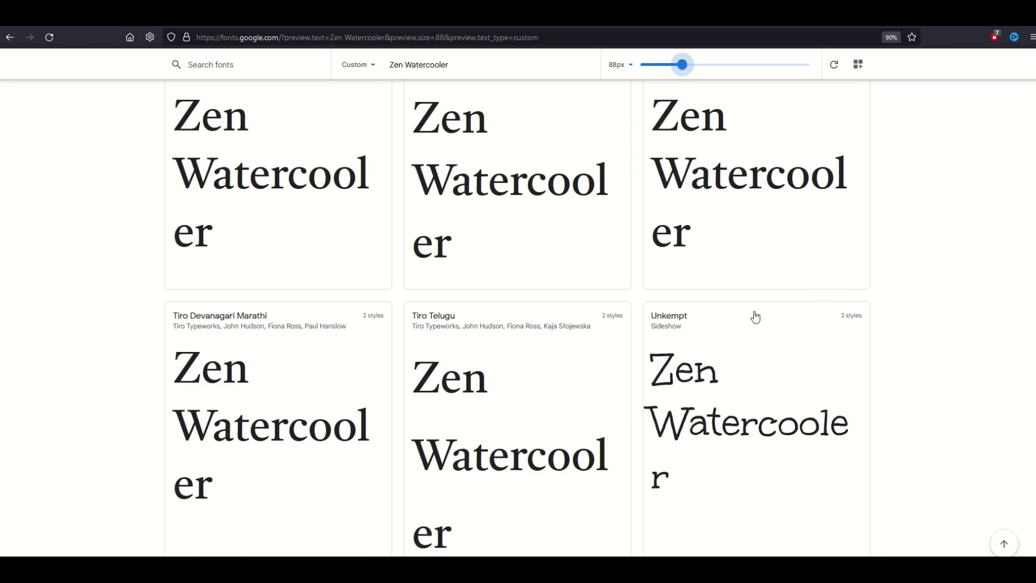
scroll(551, 299, "down", 3)
scroll(551, 301, "down", 6)
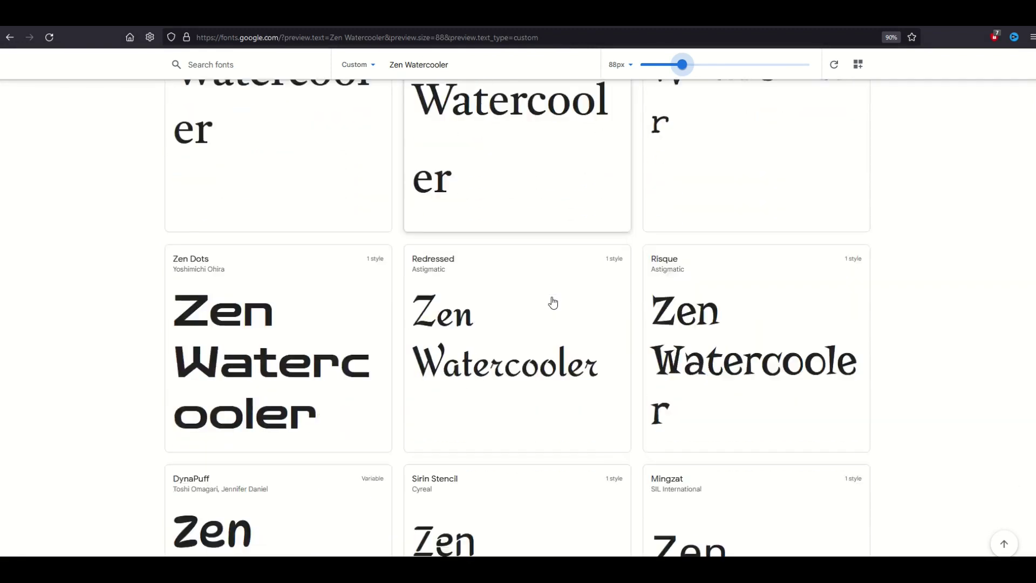
scroll(350, 262, "up", 4)
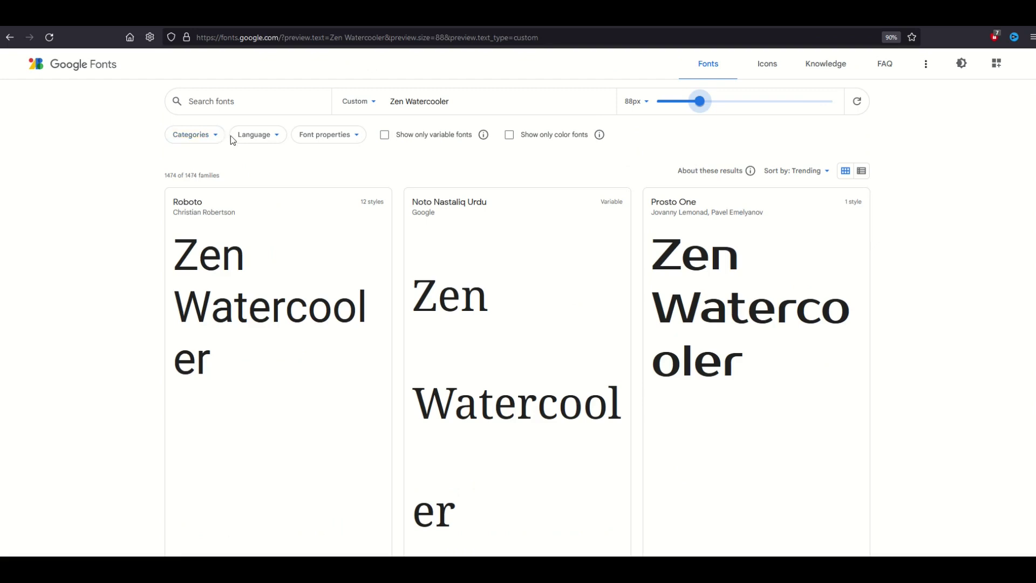
- Filter the font catalogue to show only Serif fonts
left_click(251, 136)
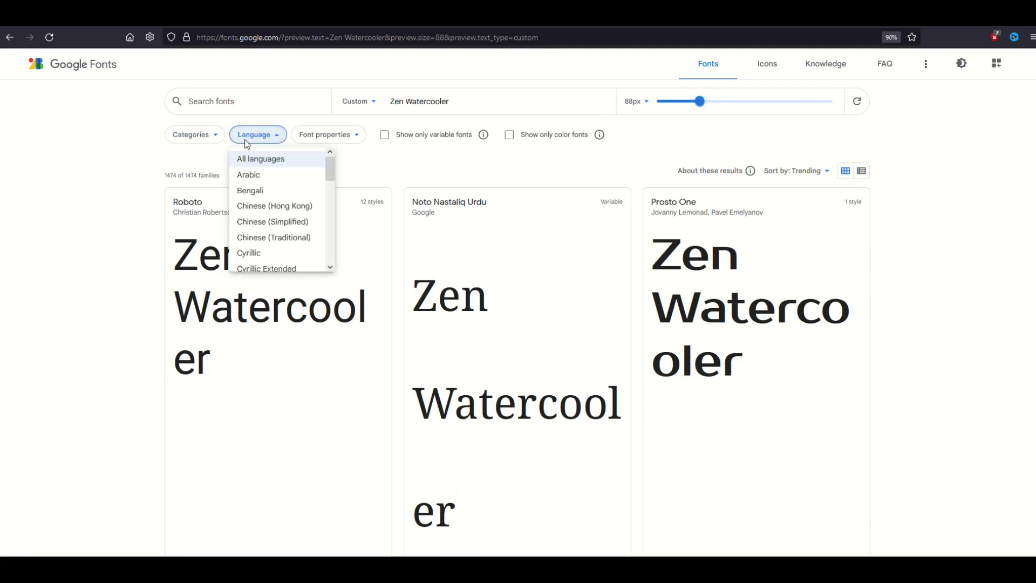
left_click(198, 144)
left_click(195, 140)
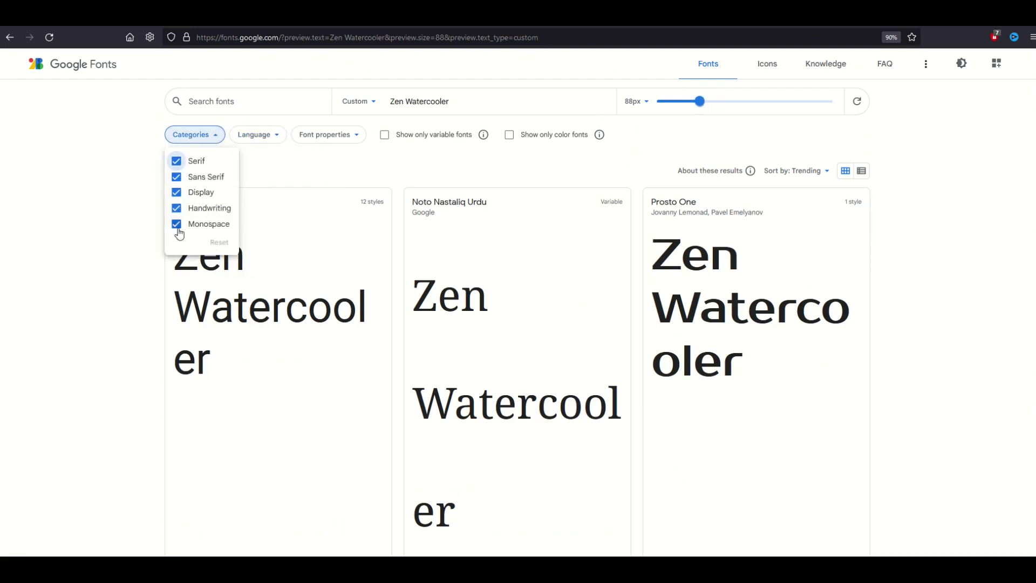
left_click(176, 177)
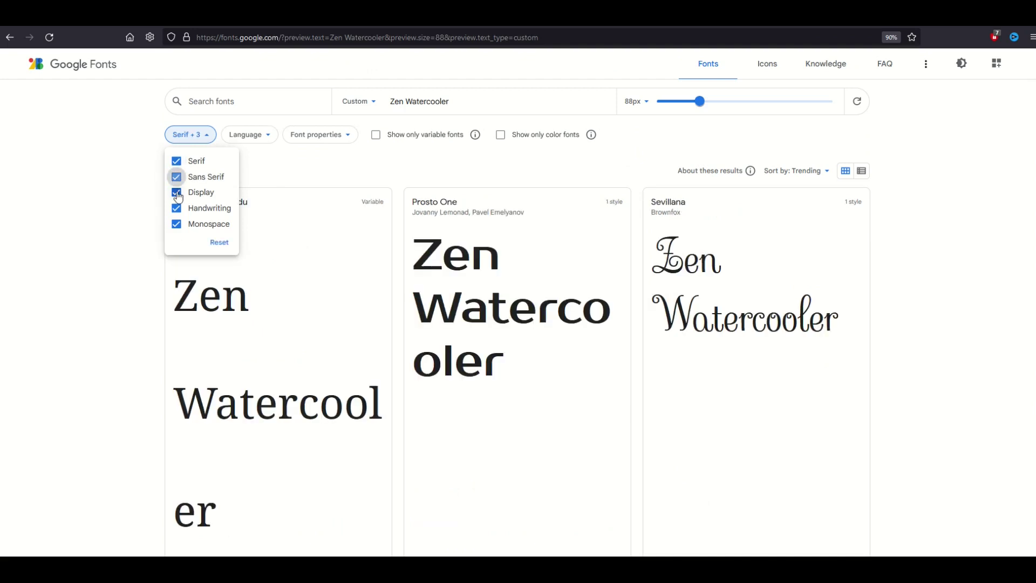
left_click(176, 193)
left_click(176, 208)
left_click(177, 224)
left_click(121, 248)
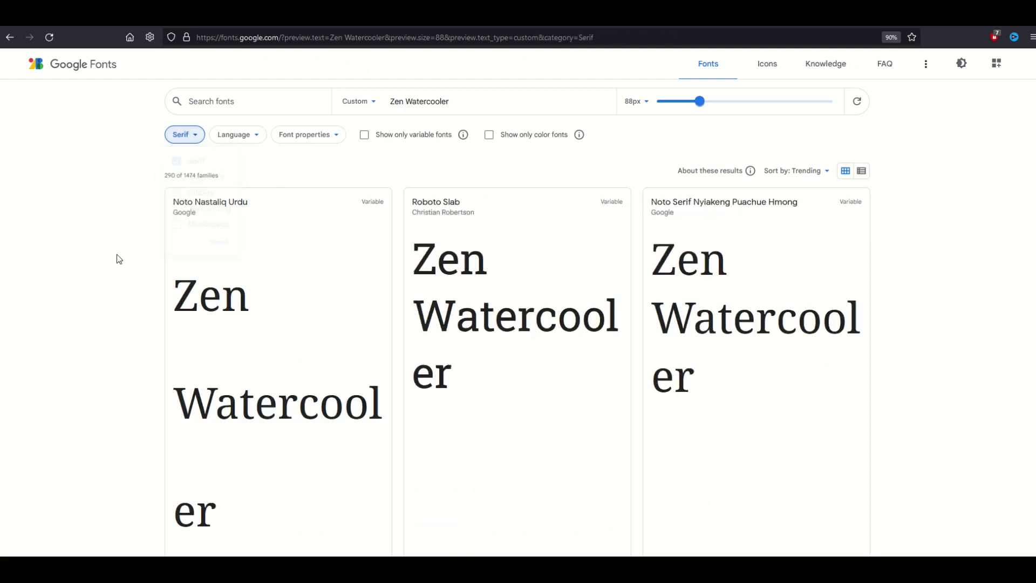
- Switch the category filter to Sans Serif only and scan the results
left_click(194, 135)
left_click(176, 177)
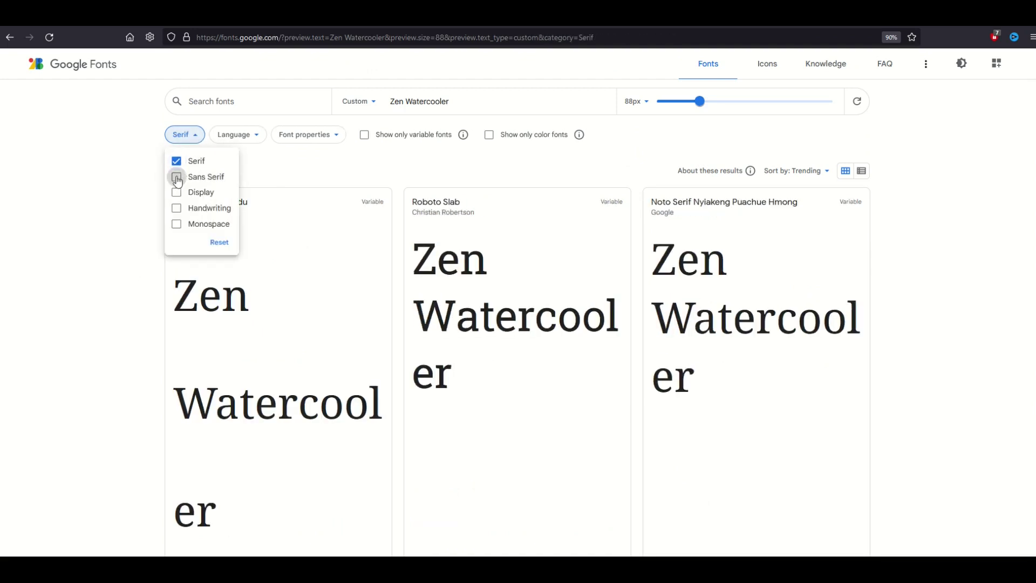
left_click(177, 163)
left_click(104, 247)
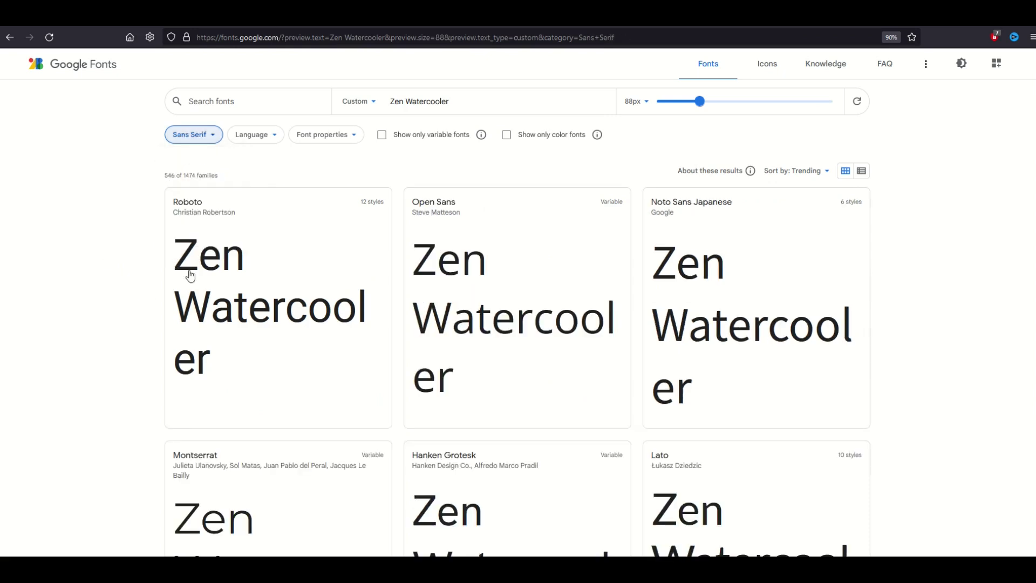
scroll(518, 282, "down", 5)
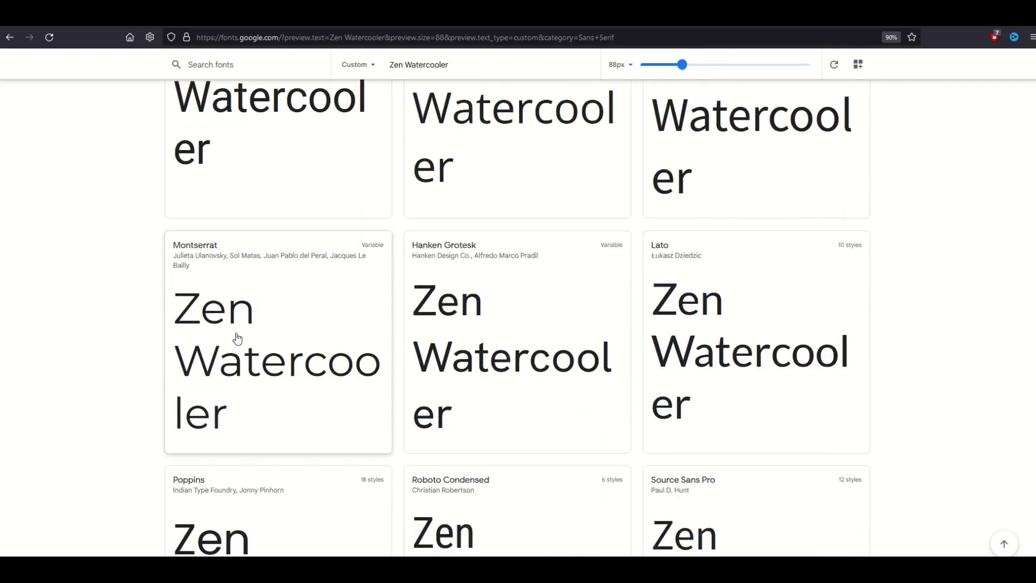
scroll(464, 327, "up", 5)
- Show only Display fonts, then go back to the unfiltered results
left_click(185, 134)
left_click(176, 176)
left_click(176, 190)
left_click(261, 215)
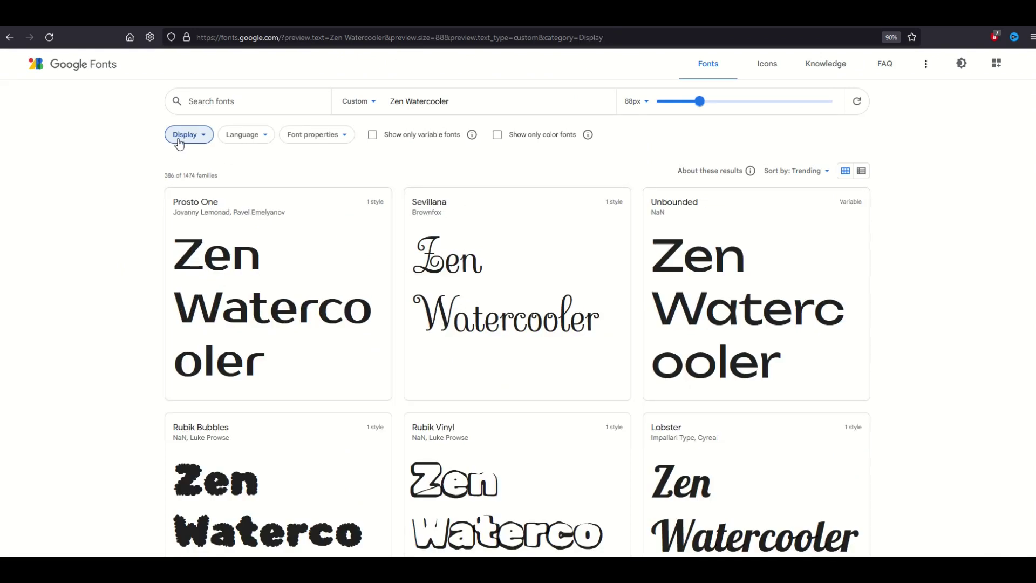
scroll(750, 173, "down", 2)
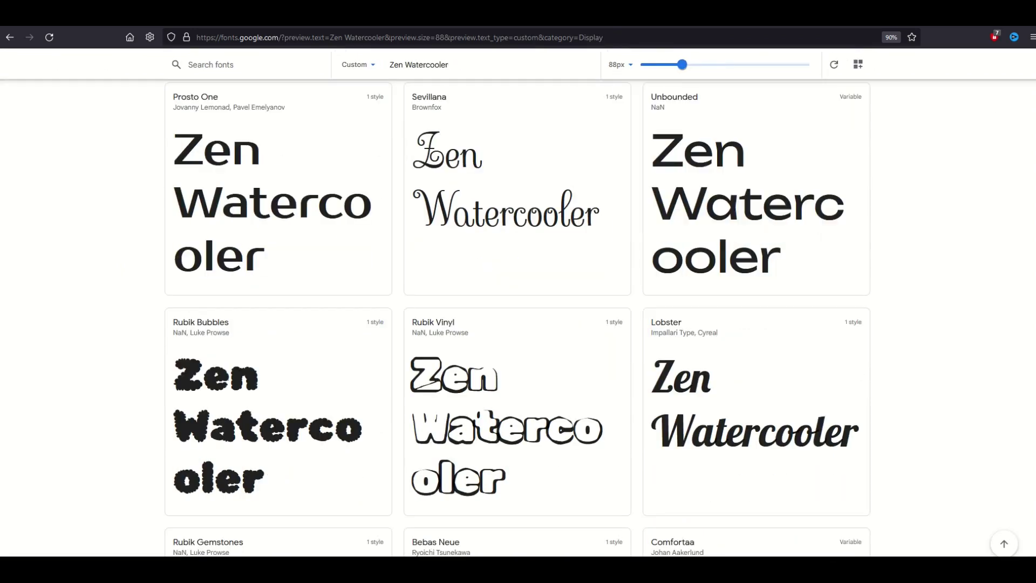
scroll(518, 318, "down", 15)
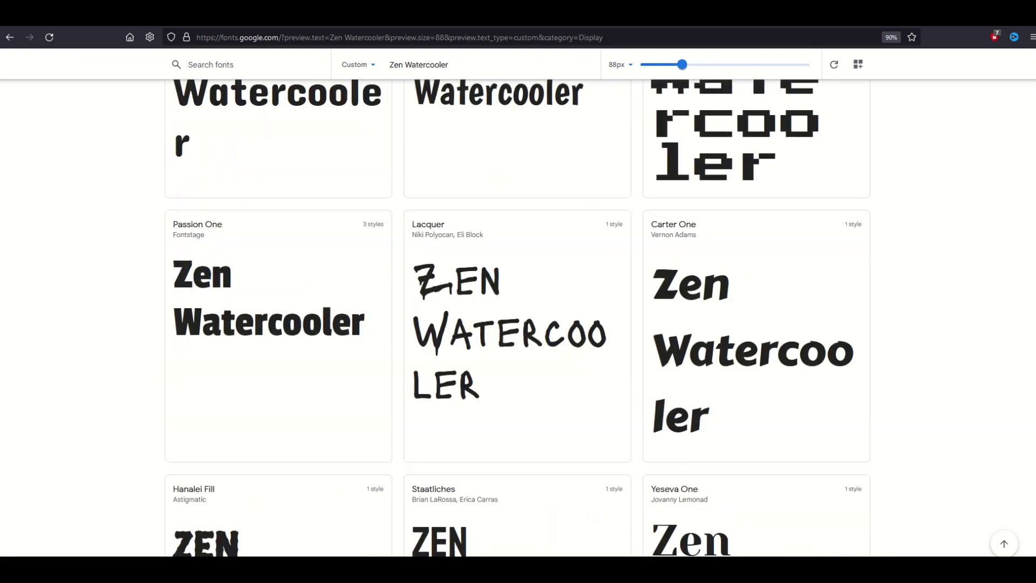
key("alt+Left")
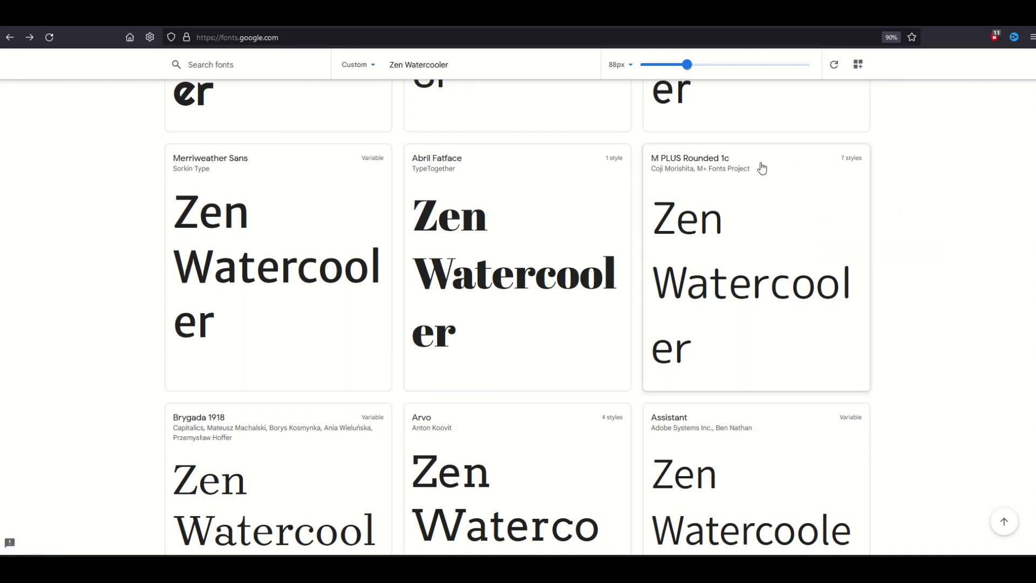
- Open the M PLUS Rounded 1c specimen page and review its style weights
left_click(844, 162)
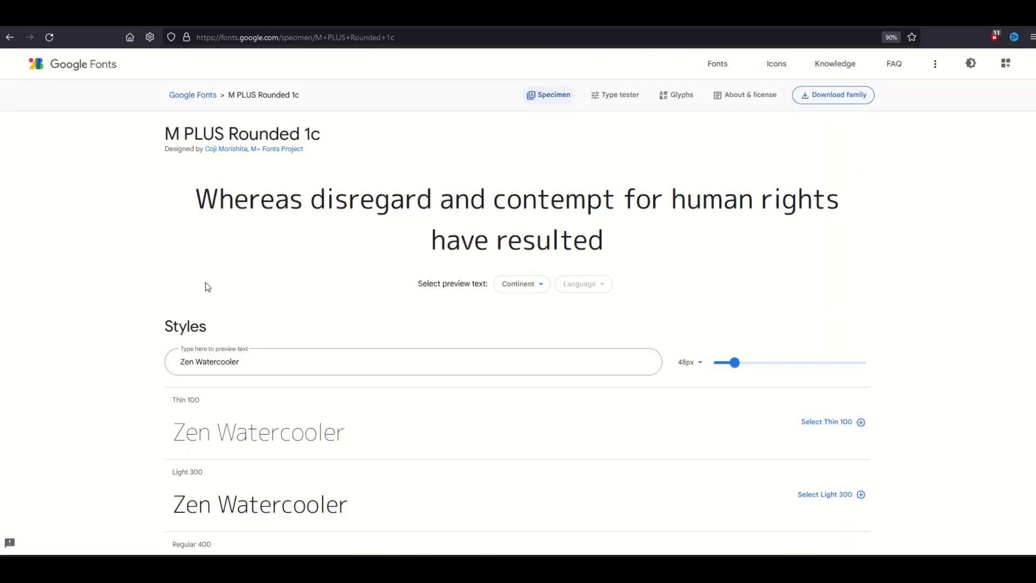
scroll(142, 350, "down", 4)
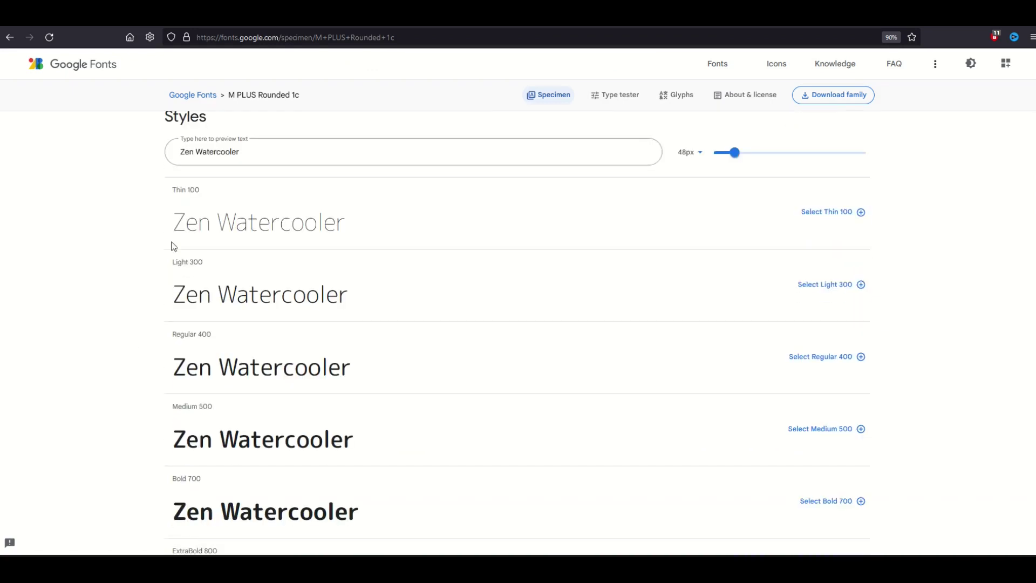
scroll(177, 252, "down", 4)
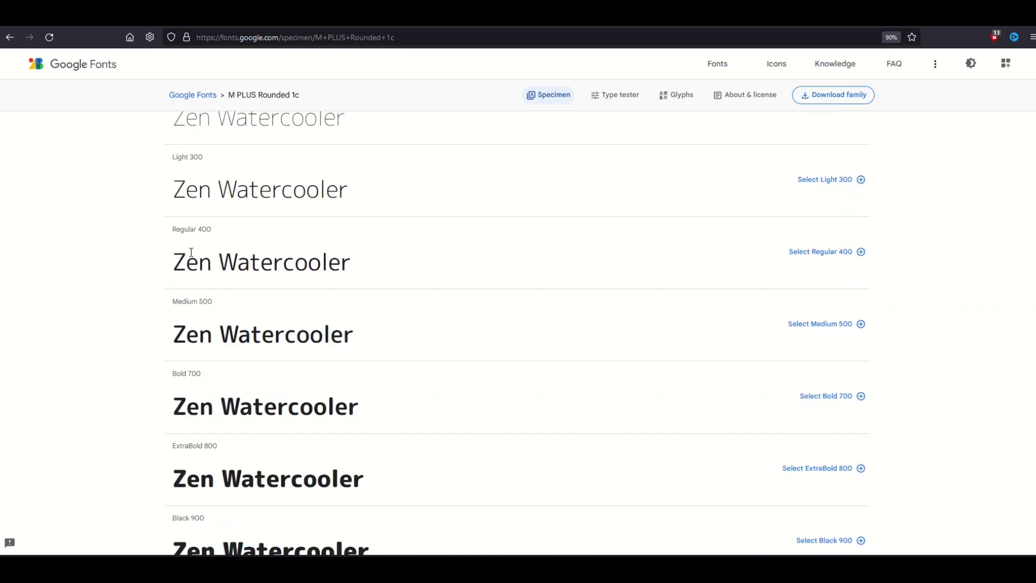
scroll(197, 280, "up", 4)
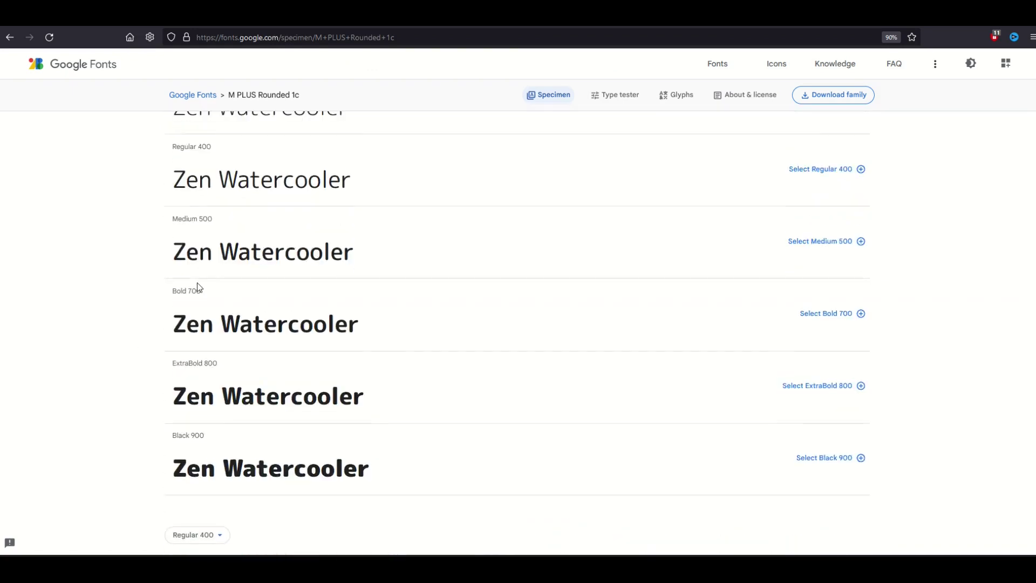
scroll(198, 285, "up", 2)
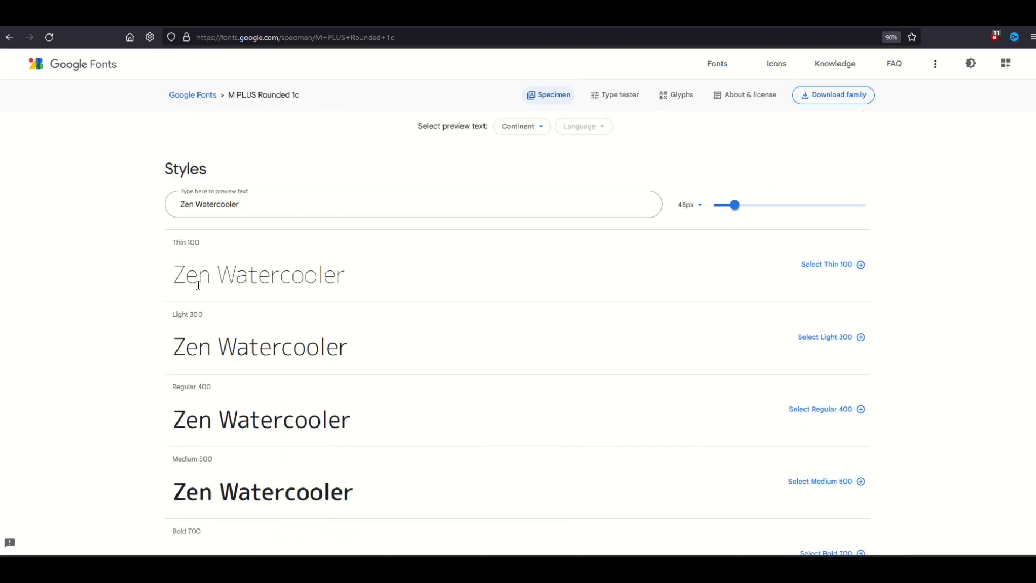
scroll(194, 287, "down", 6)
scroll(189, 380, "up", 3)
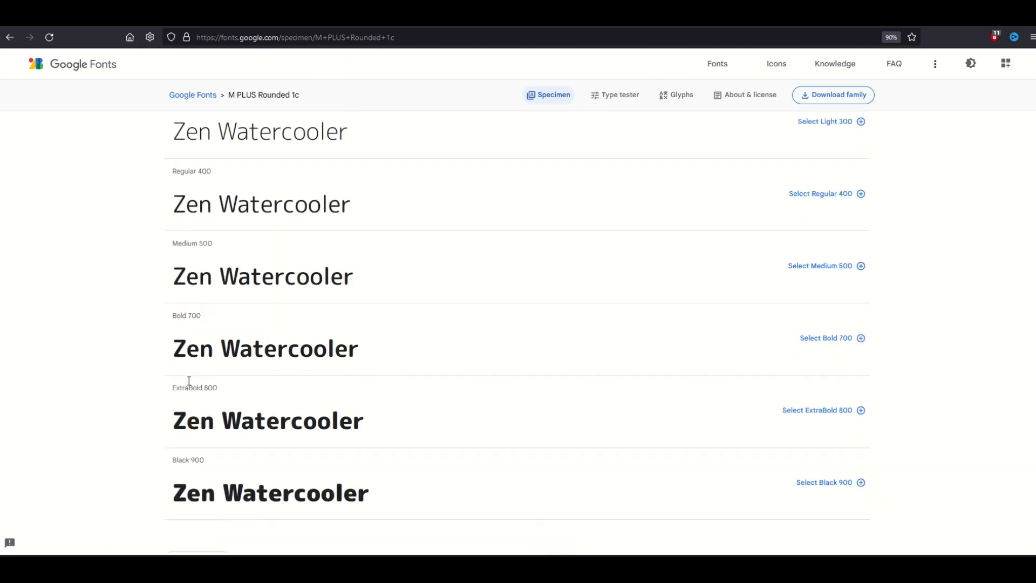
scroll(186, 323, "up", 2)
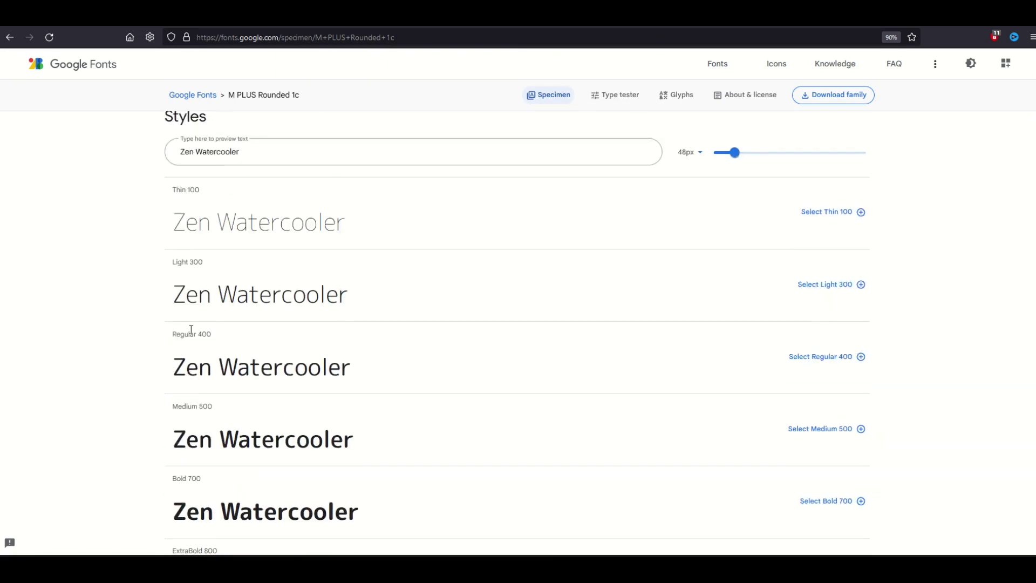
- Download the whole family as M_PLUS_Rounded_1c.zip with Save File selected
scroll(179, 235, "down", 1)
scroll(179, 236, "down", 3)
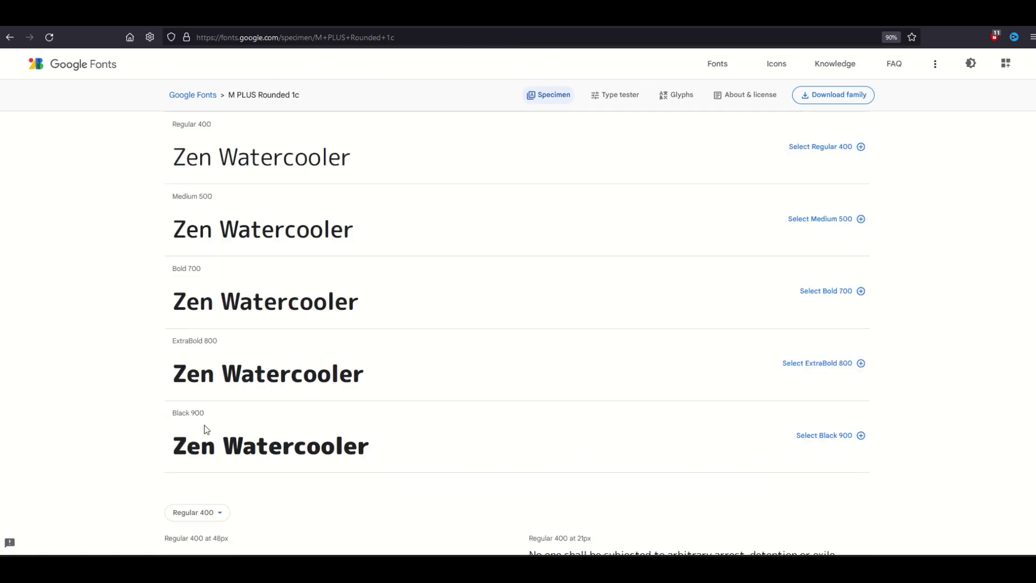
scroll(199, 352, "up", 6)
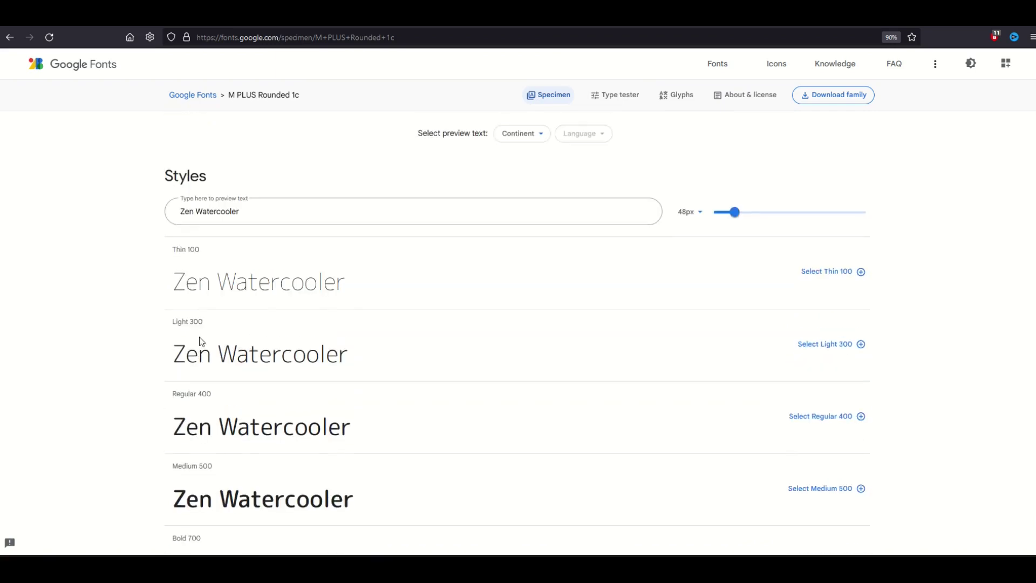
scroll(194, 351, "down", 5)
scroll(203, 370, "up", 4)
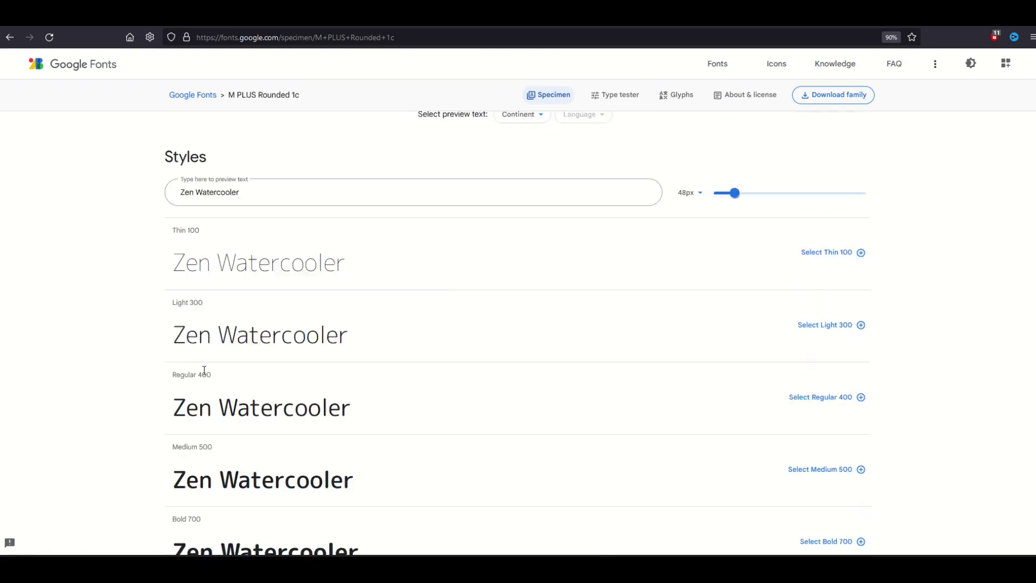
scroll(155, 284, "up", 1)
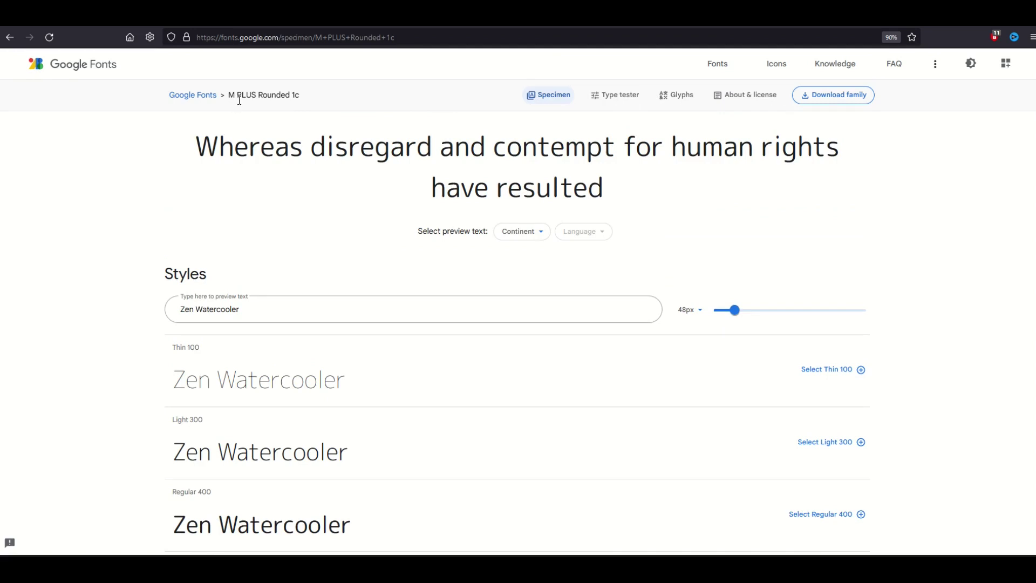
left_click(827, 96)
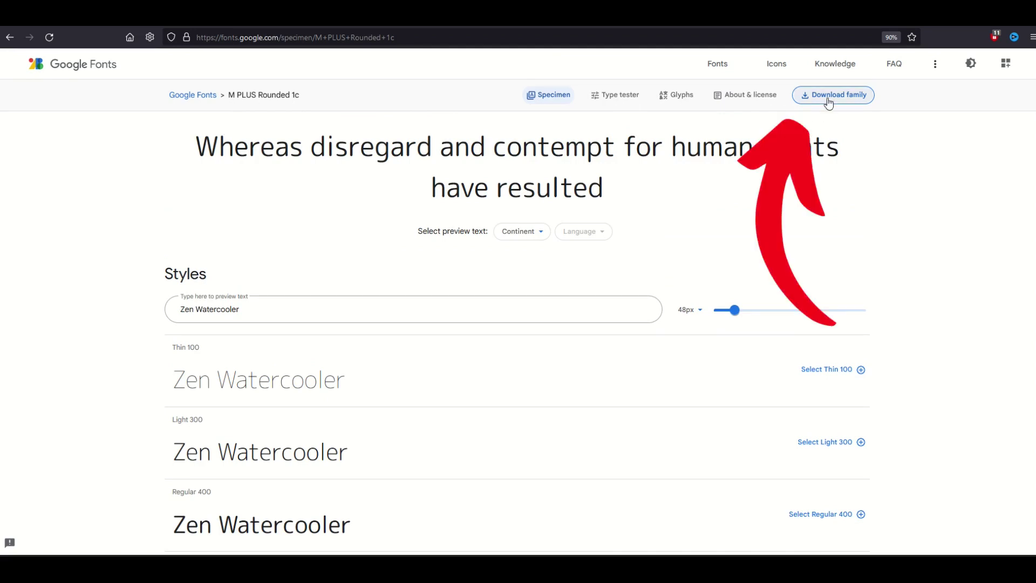
left_click_drag(357, 219, 391, 238)
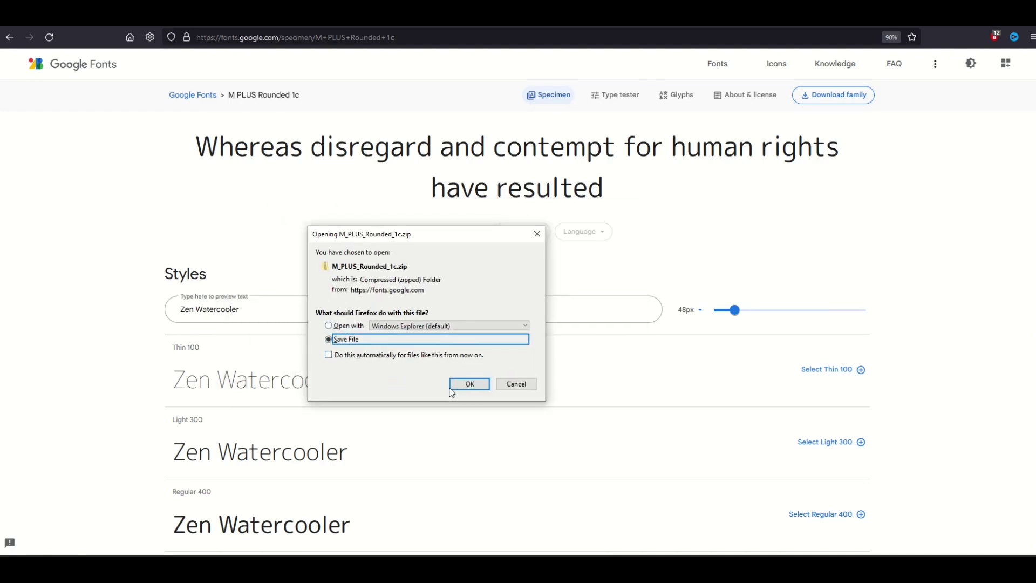
- Save M_PLUS_Rounded_1c.zip to Bundle, open it, and preview the Black weight
left_click(472, 386)
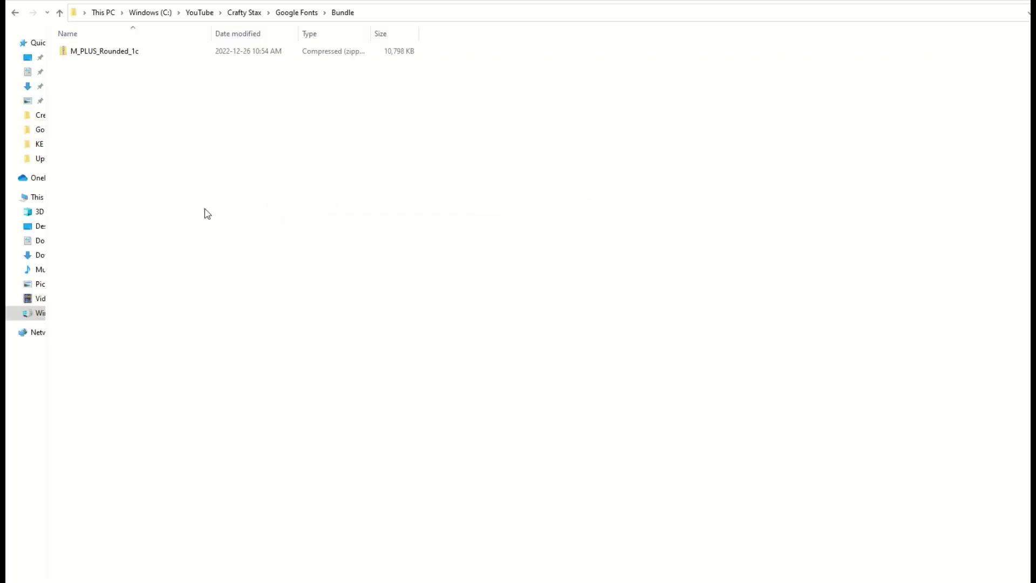
double_click(86, 54)
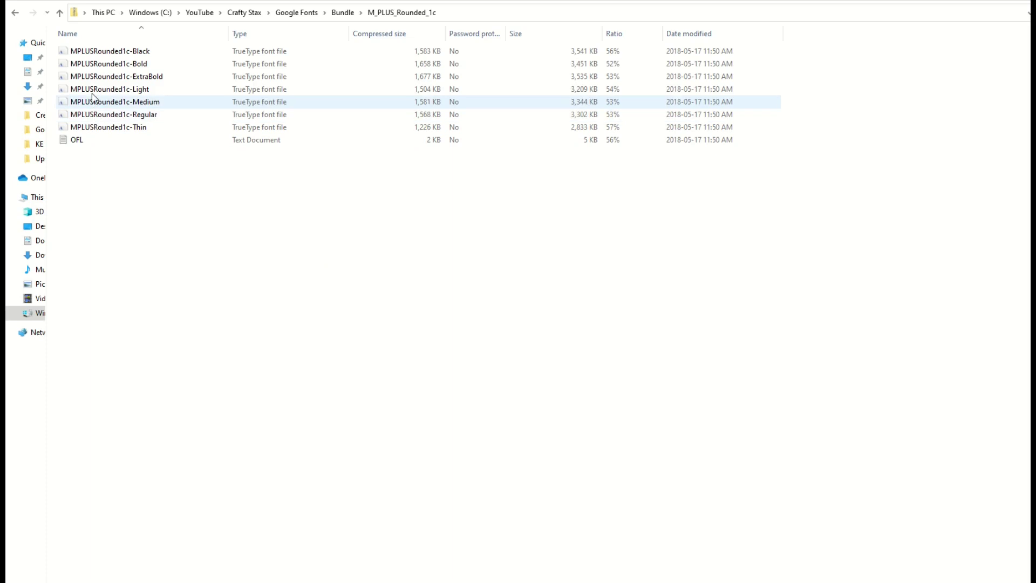
double_click(88, 54)
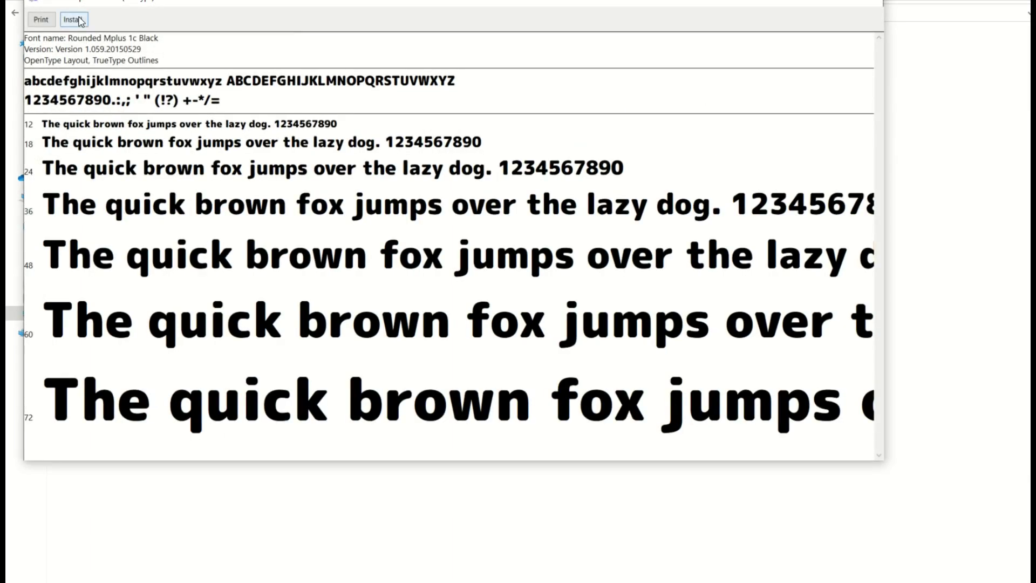
- Select all seven font files in the zip and close every font preview window
left_click(855, 5)
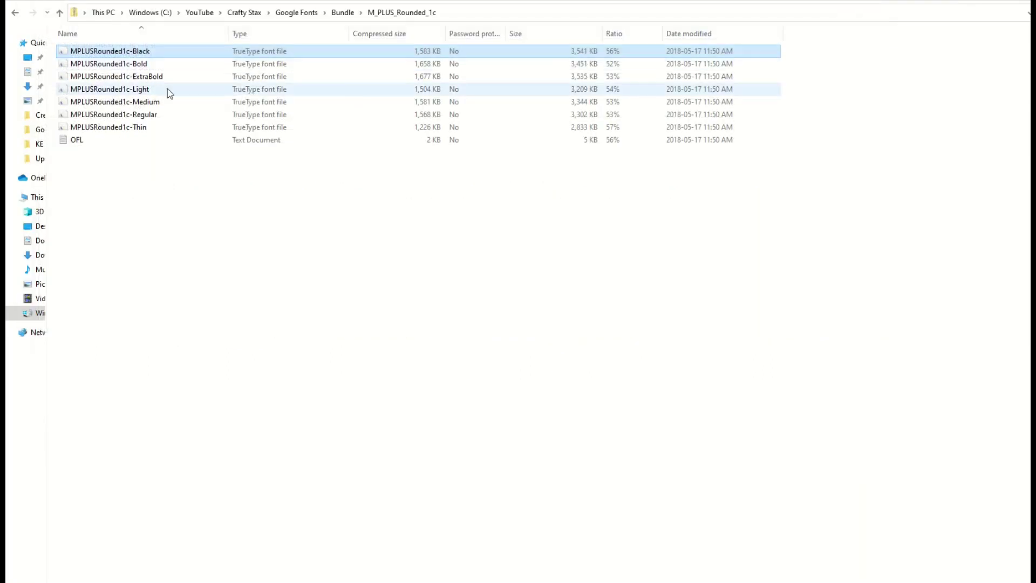
key("shift+Down")
key("shift+Down")
key("shift+Down")
key("shift+Down")
key("shift+Down")
key("shift+Down")
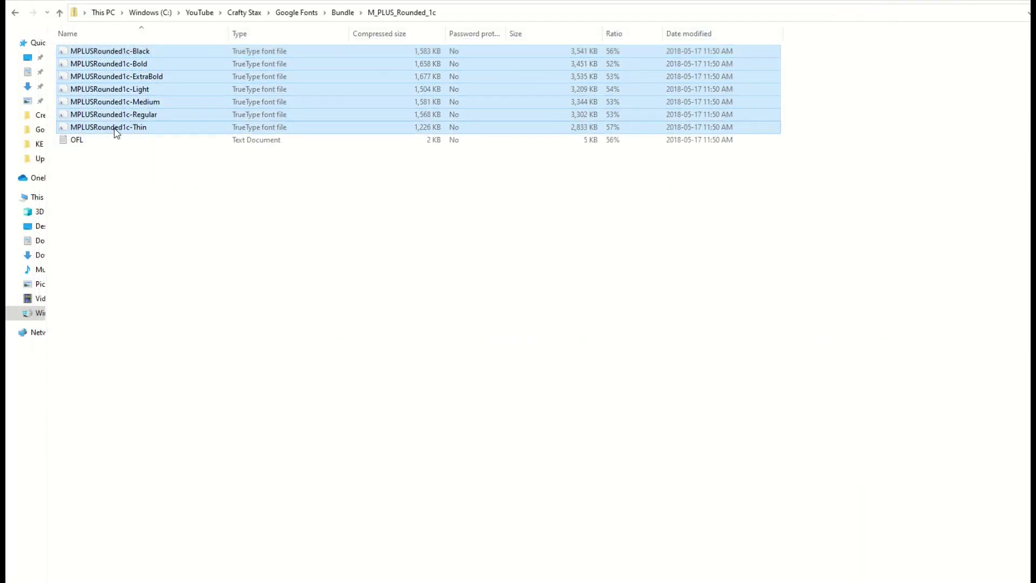
right_click(85, 93)
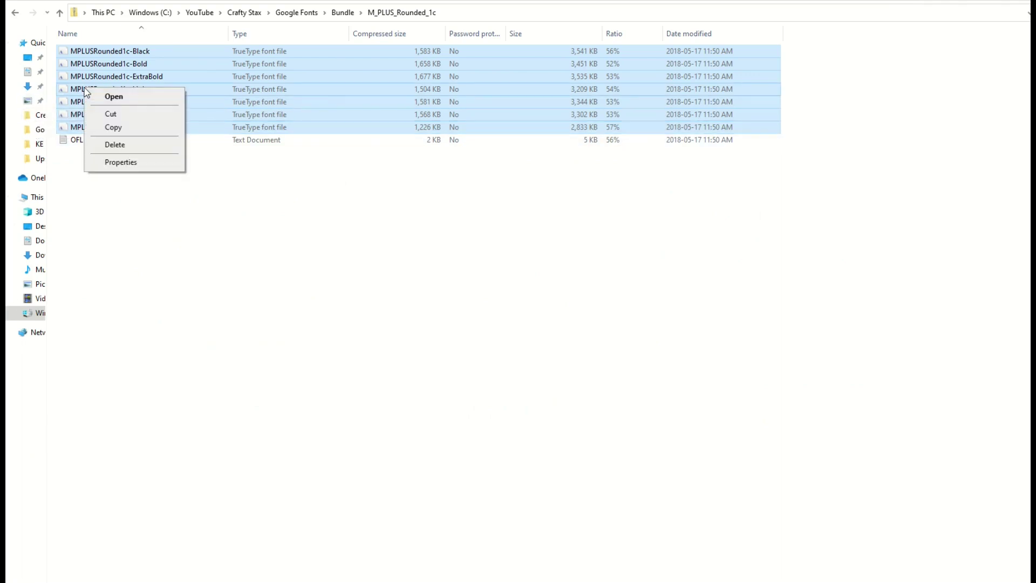
left_click(112, 97)
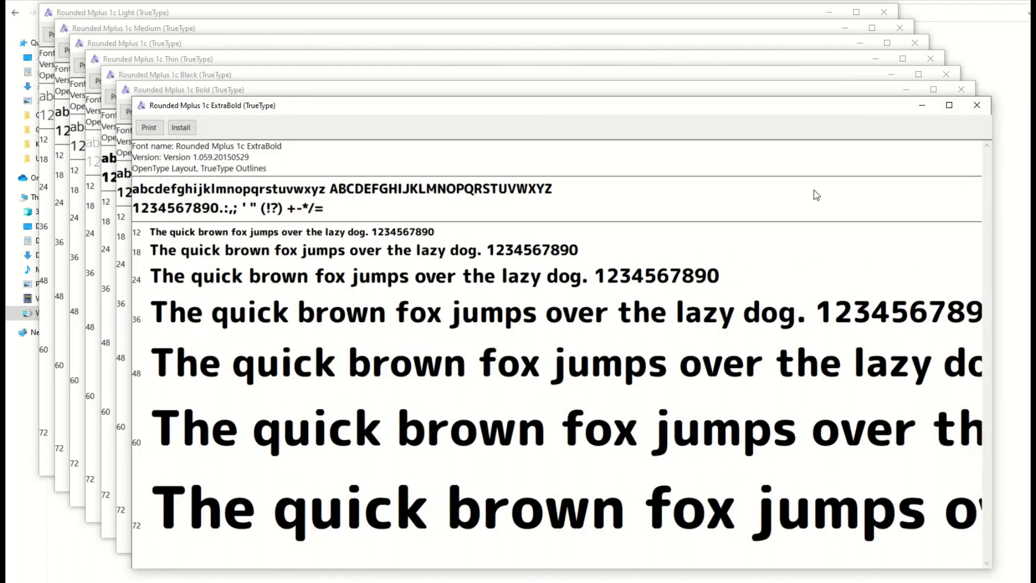
left_click(977, 105)
left_click(961, 90)
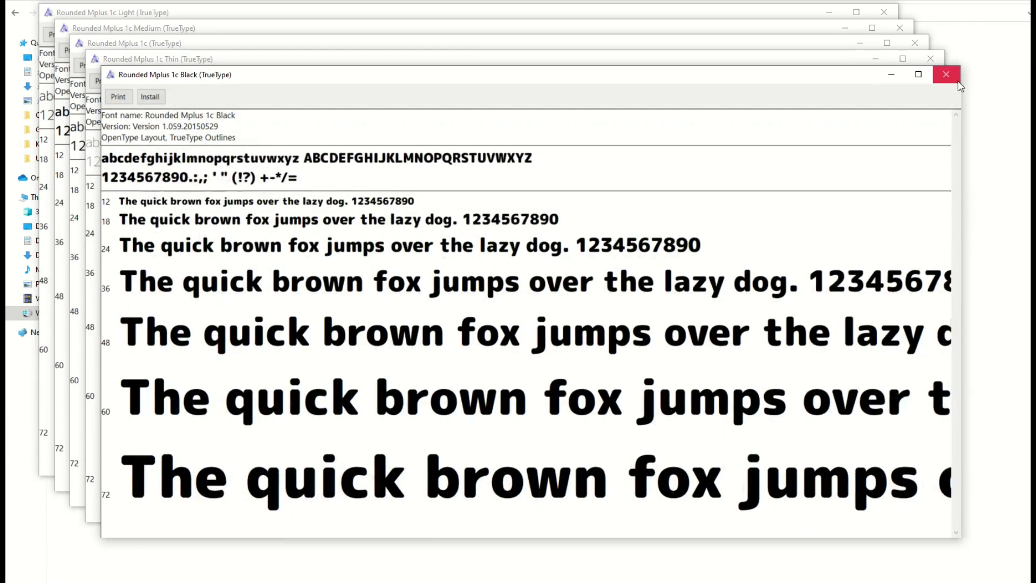
left_click(946, 74)
left_click(930, 59)
left_click(914, 43)
left_click(899, 27)
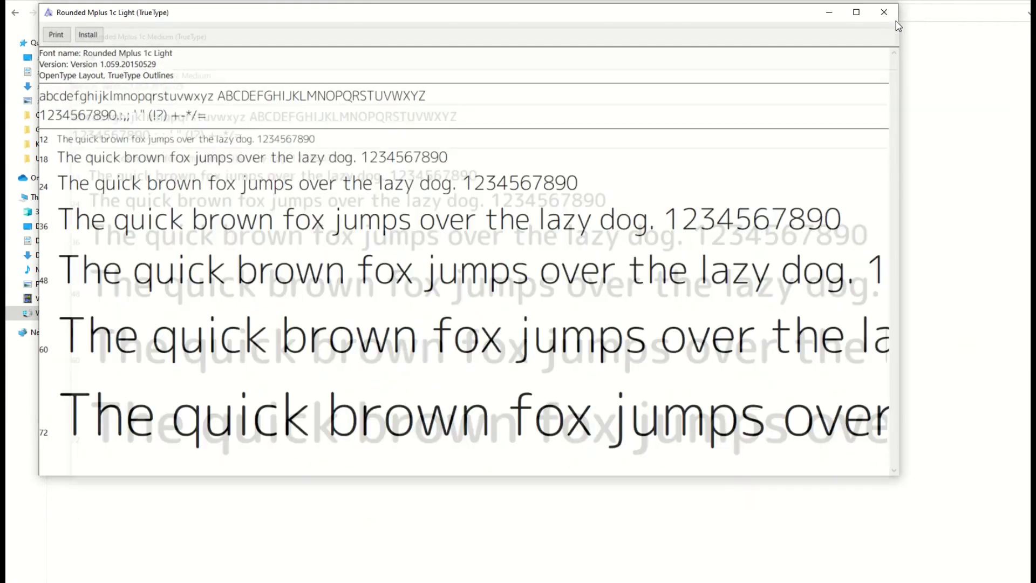
left_click(884, 12)
- Copy the seven font files and return to the Bundle folder
right_click(100, 89)
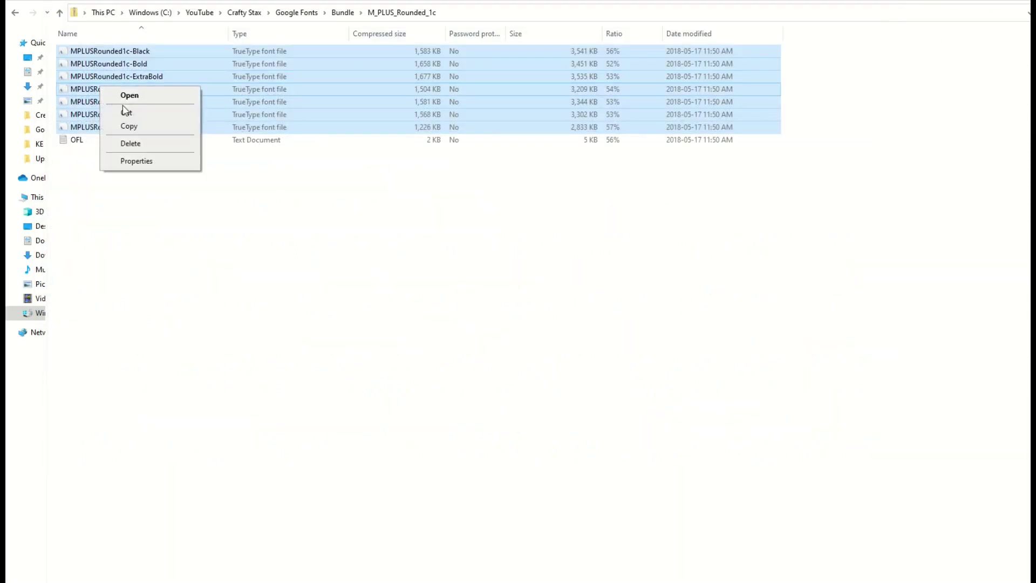
left_click(130, 125)
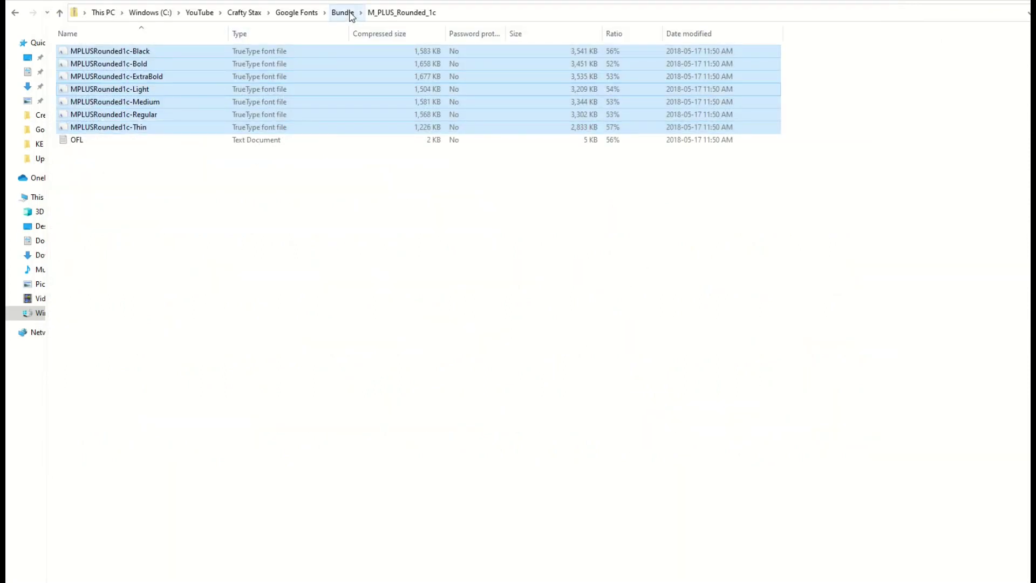
left_click(343, 12)
right_click(131, 128)
- Paste the fonts into Bundle, select all seven to install, then reopen the M_PLUS_Rounded_1c zip
left_click(155, 209)
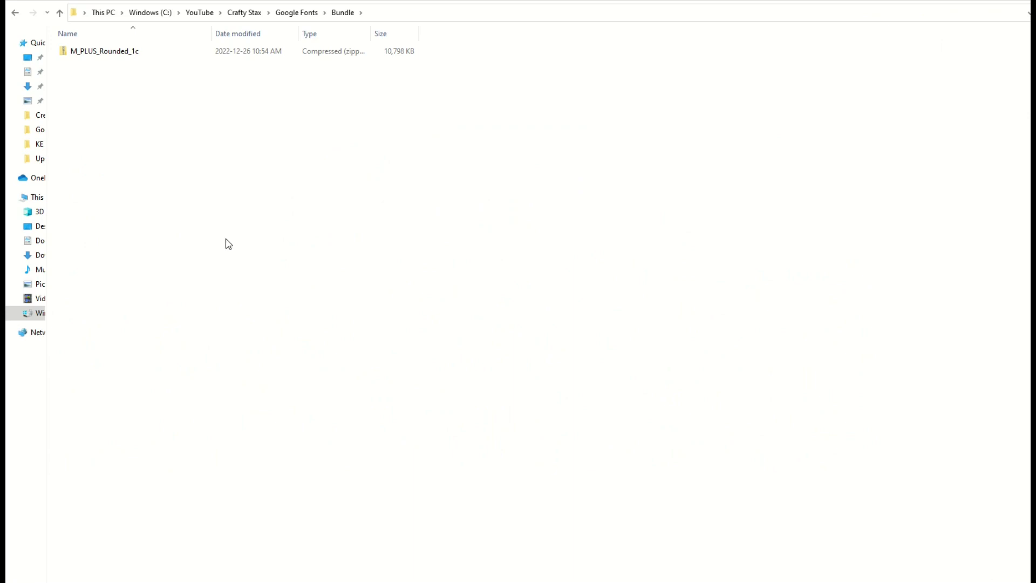
left_click(196, 224)
left_click(105, 64)
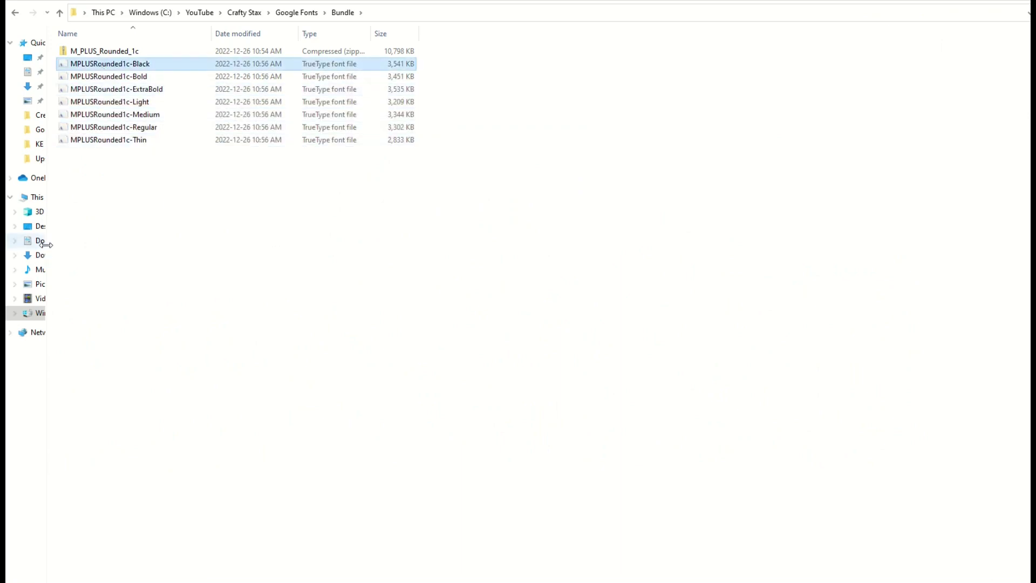
key("shift+Down")
key("shift+Down")
key("shift+Down")
key("shift+Down")
key("shift+Down")
key("shift+Down")
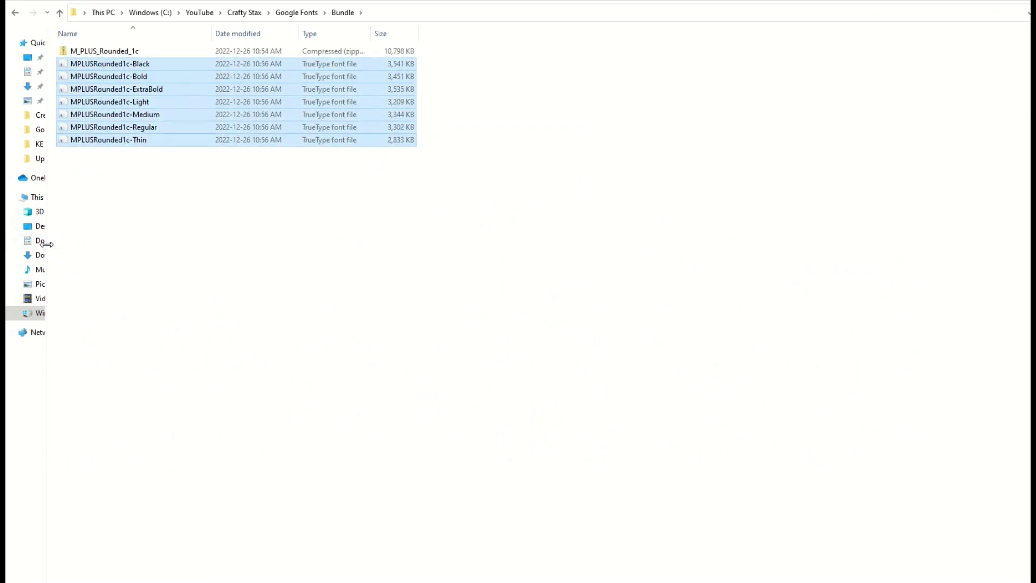
right_click(106, 112)
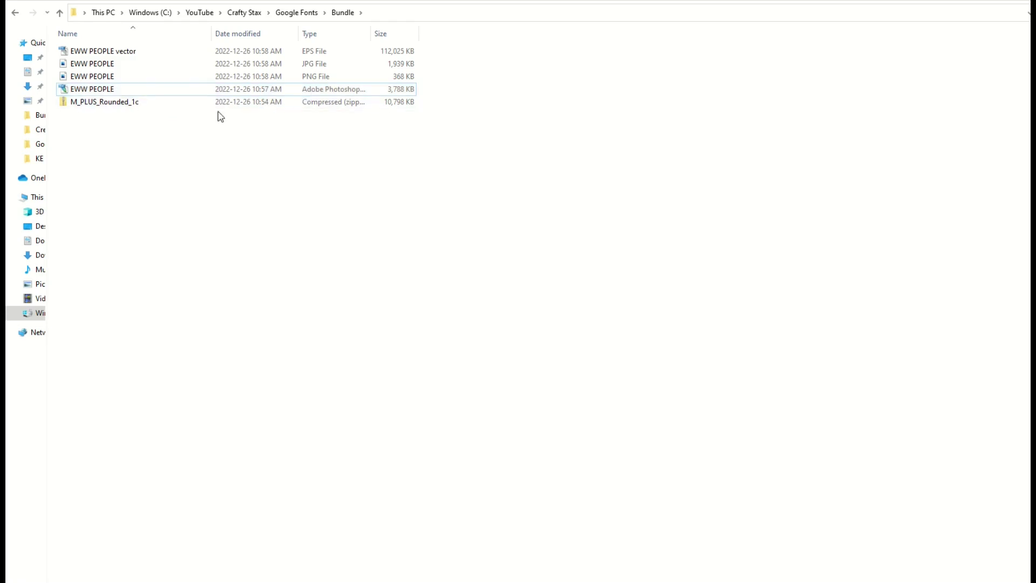
left_click(82, 103)
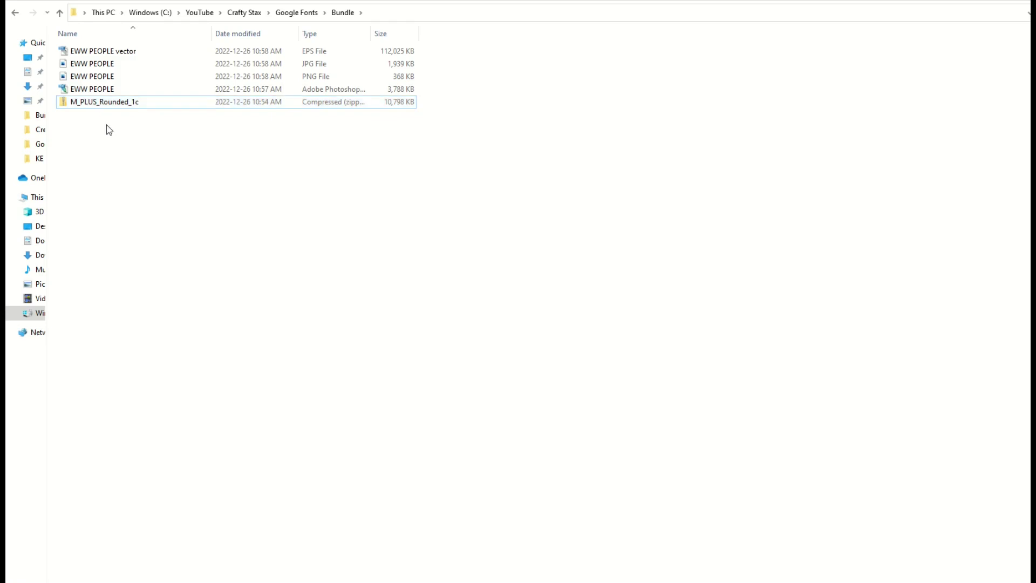
double_click(82, 103)
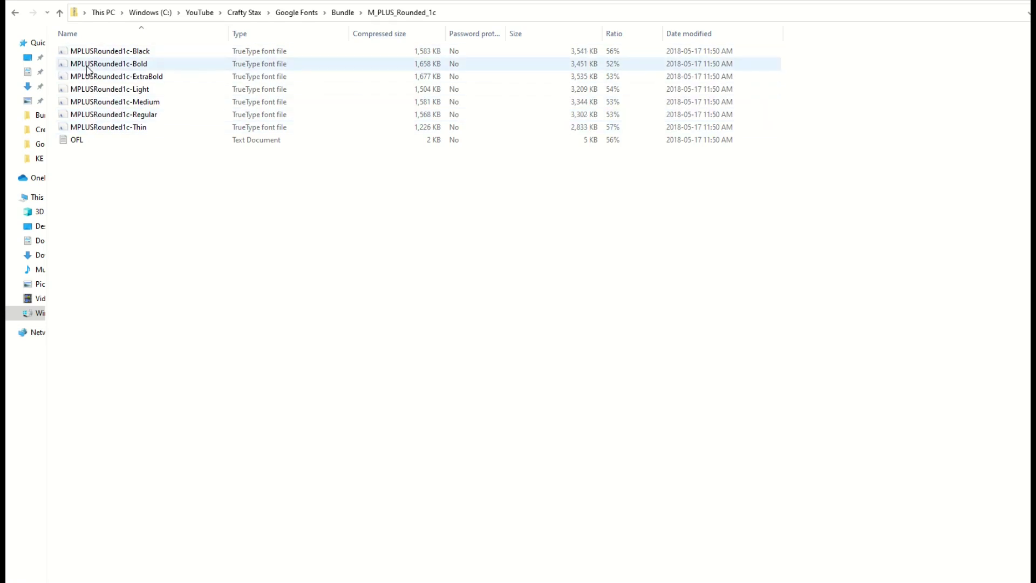
- Open Montserrat's specimen page and enlarge its style previews from 48px to 83px
key("alt+Tab")
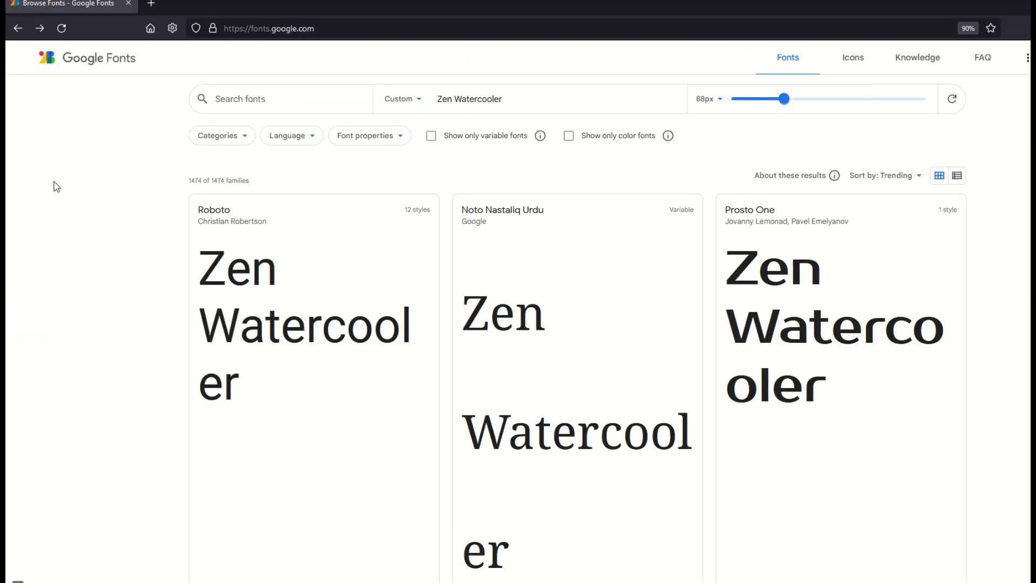
scroll(104, 216, "down", 10)
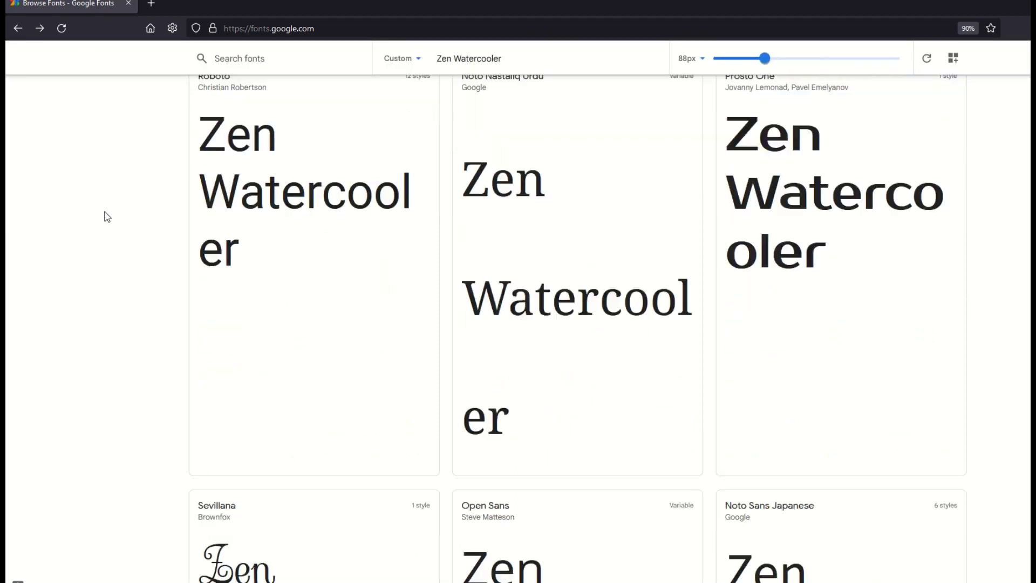
scroll(107, 216, "down", 5)
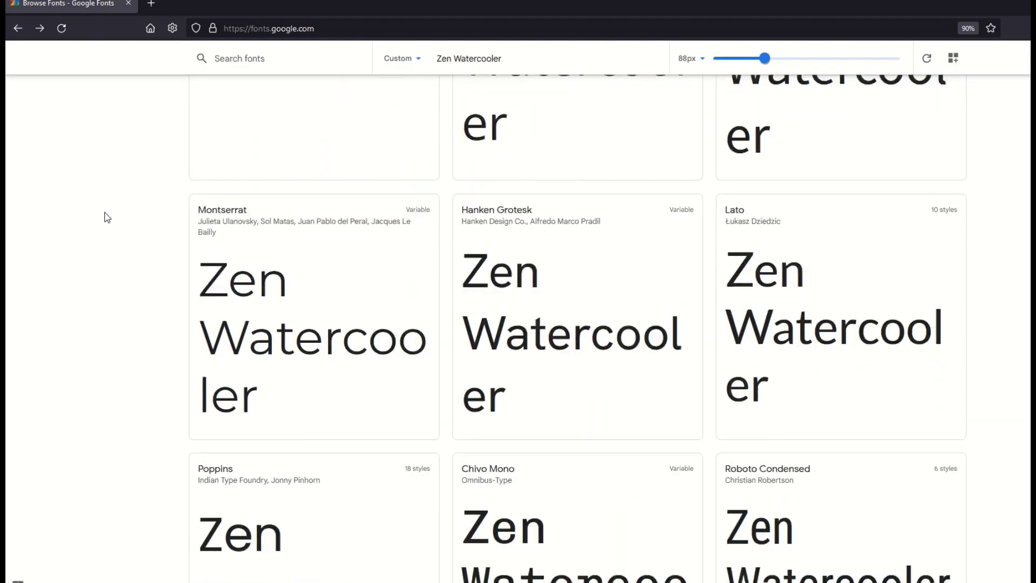
left_click(223, 281)
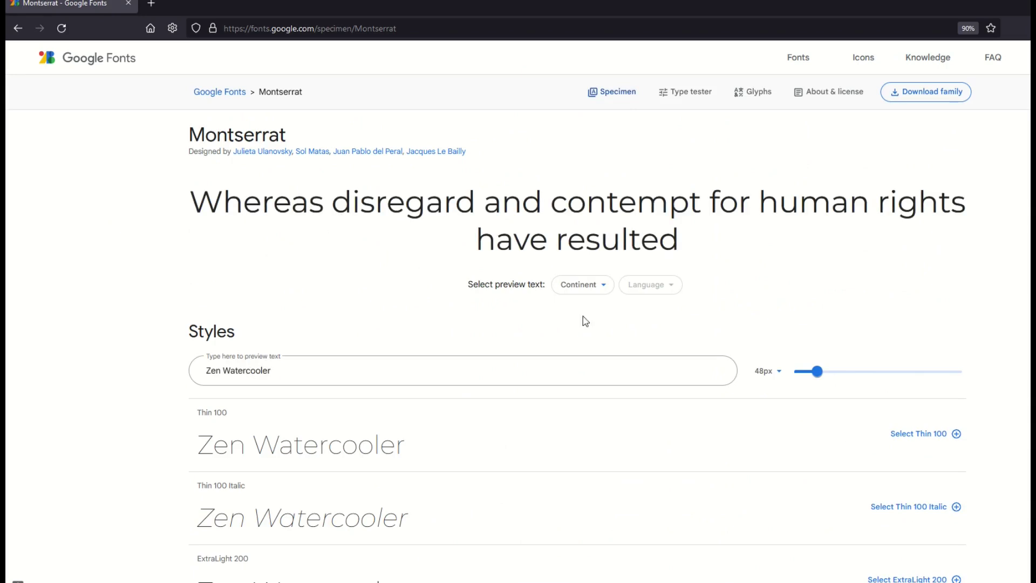
mouse_move(816, 373)
left_mouse_down()
mouse_move(856, 371)
mouse_move(833, 371)
left_mouse_up()
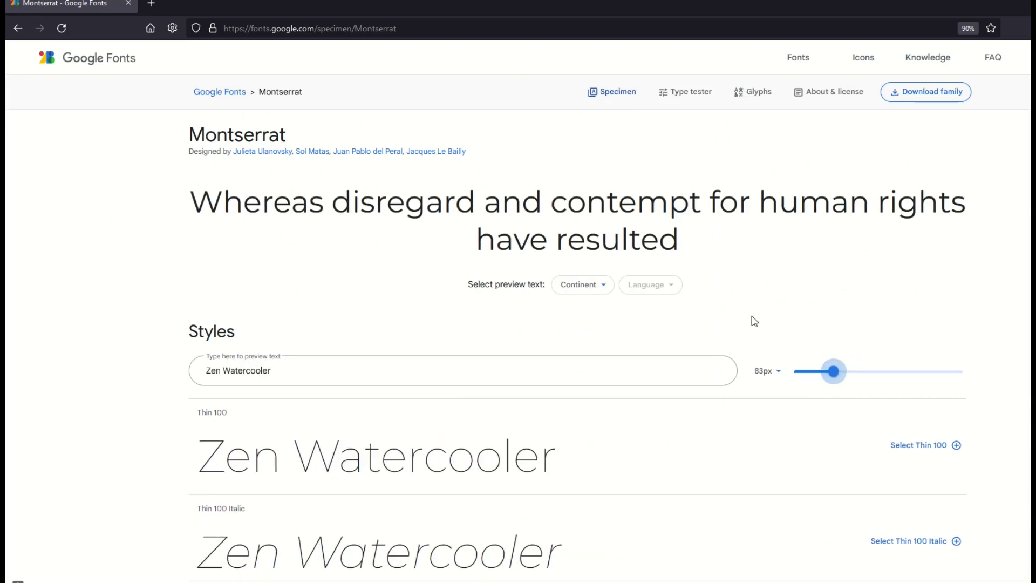
- In Montserrat's type tester, keep the heading upright and set the weight to about 512
left_click(677, 96)
scroll(393, 383, "down", 2)
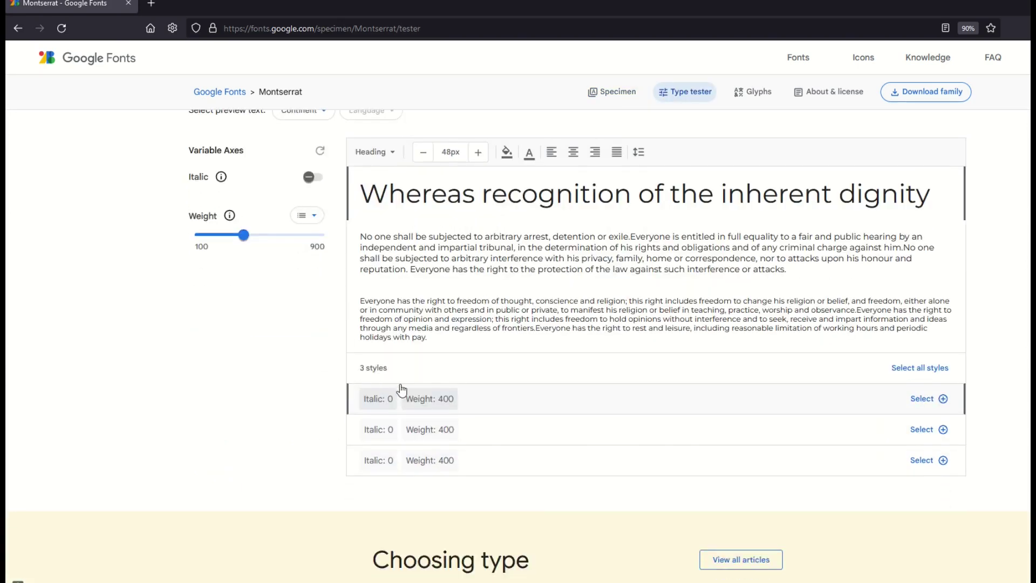
scroll(414, 262, "up", 2)
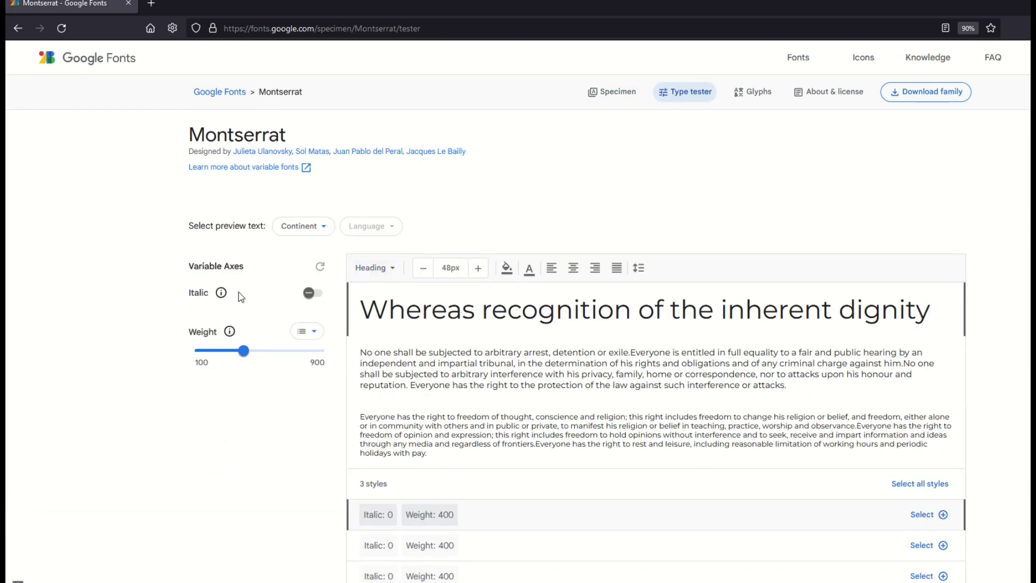
left_click(311, 294)
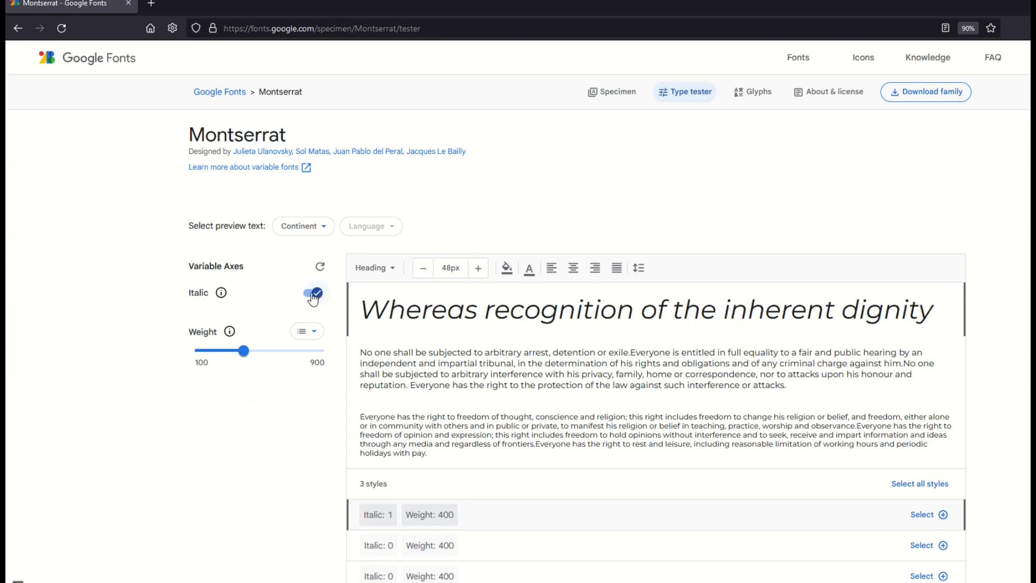
left_click(311, 294)
mouse_move(243, 351)
left_mouse_down()
mouse_move(273, 351)
mouse_move(253, 356)
mouse_move(262, 356)
left_mouse_up()
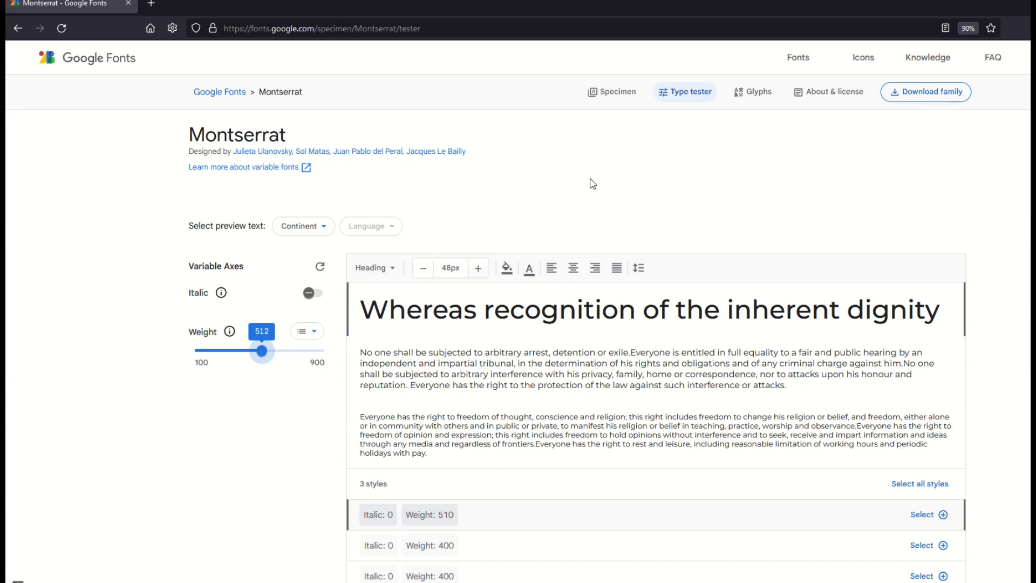
- Browse the full catalogue previewing 'Thanks for Watching' at 88px, past Orbitron, Satisfy and Tinos
left_click(797, 58)
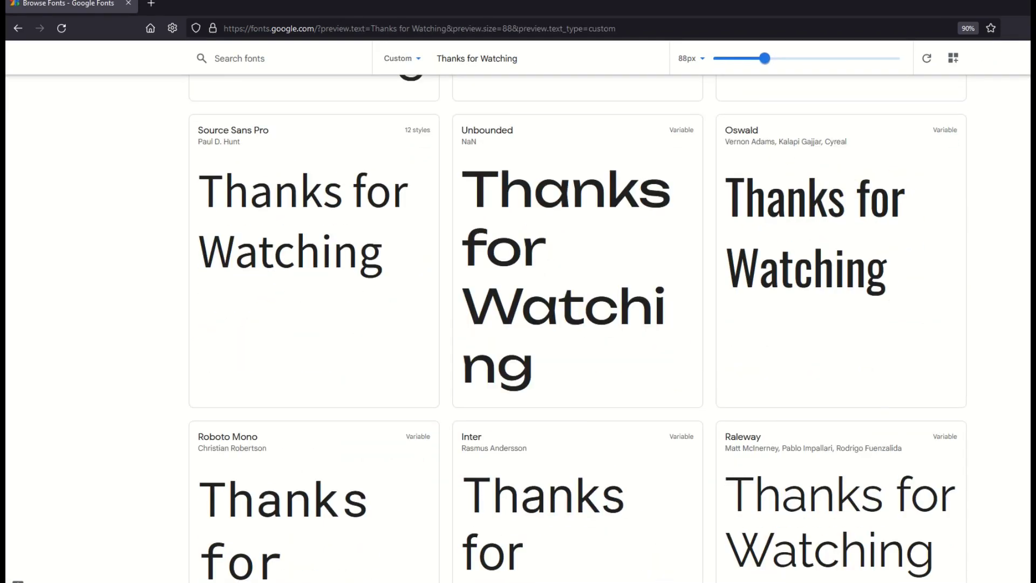
scroll(577, 324, "down", 20)
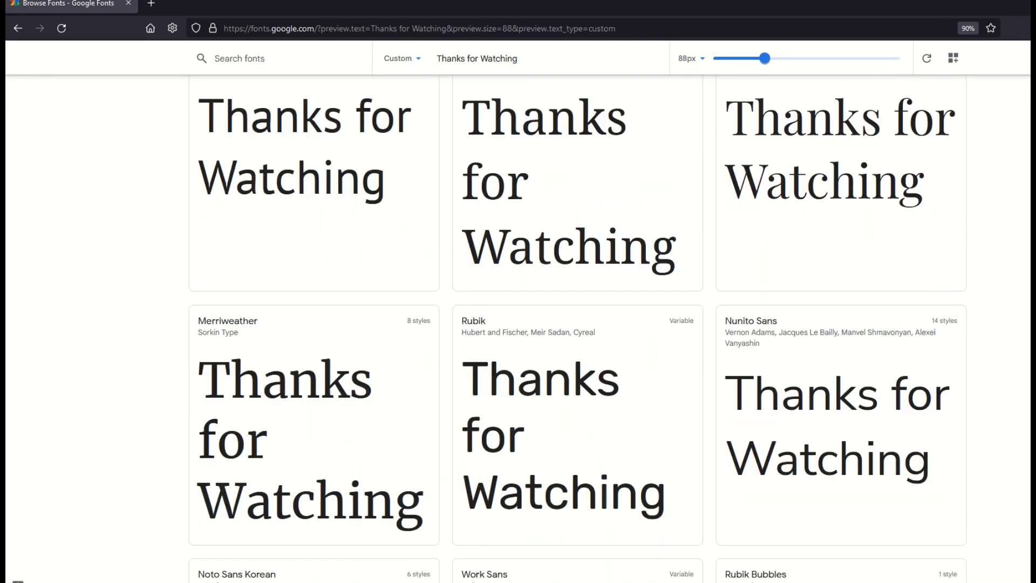
scroll(577, 323, "down", 20)
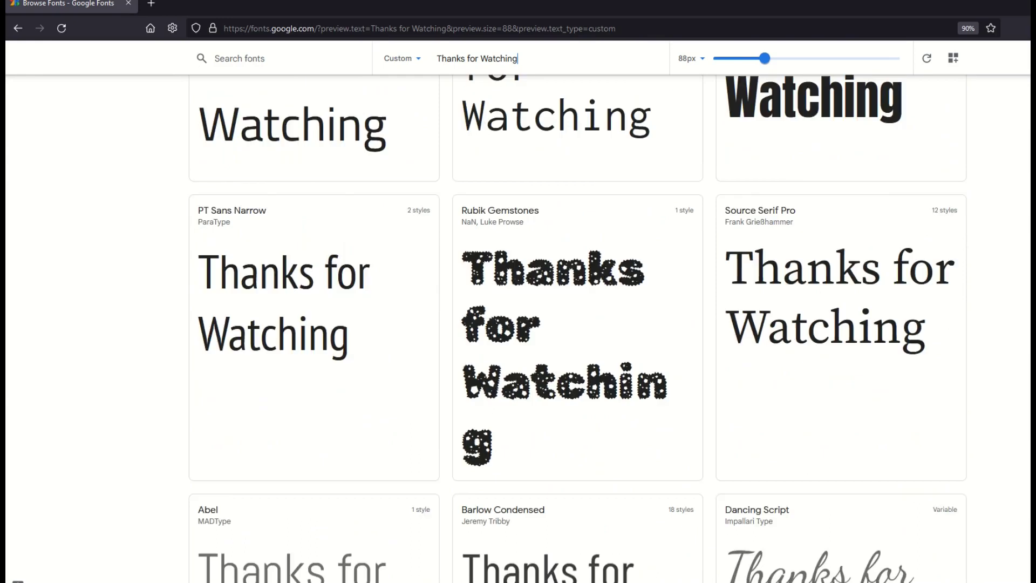
scroll(578, 324, "down", 2)
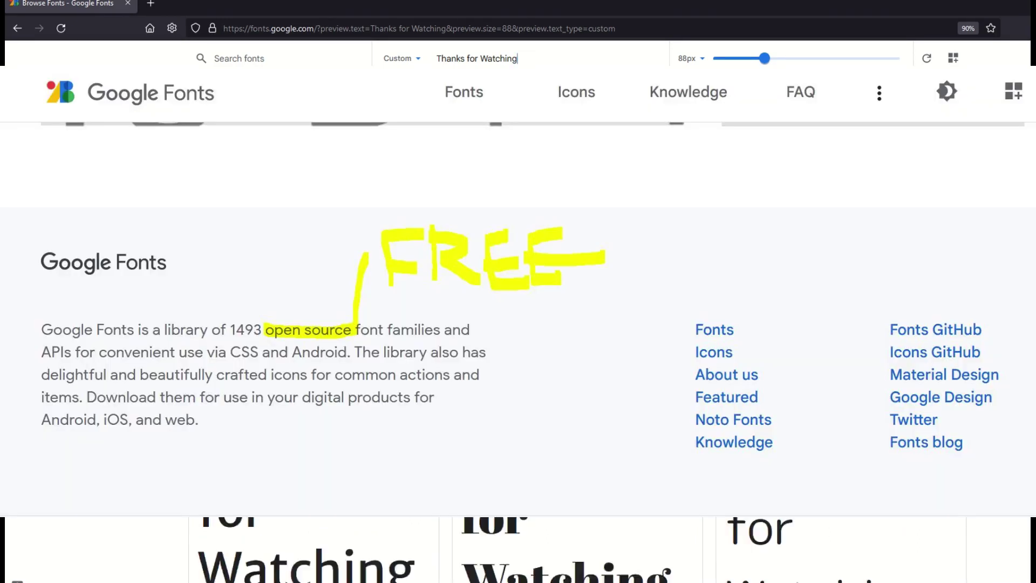
scroll(577, 324, "down", 5)
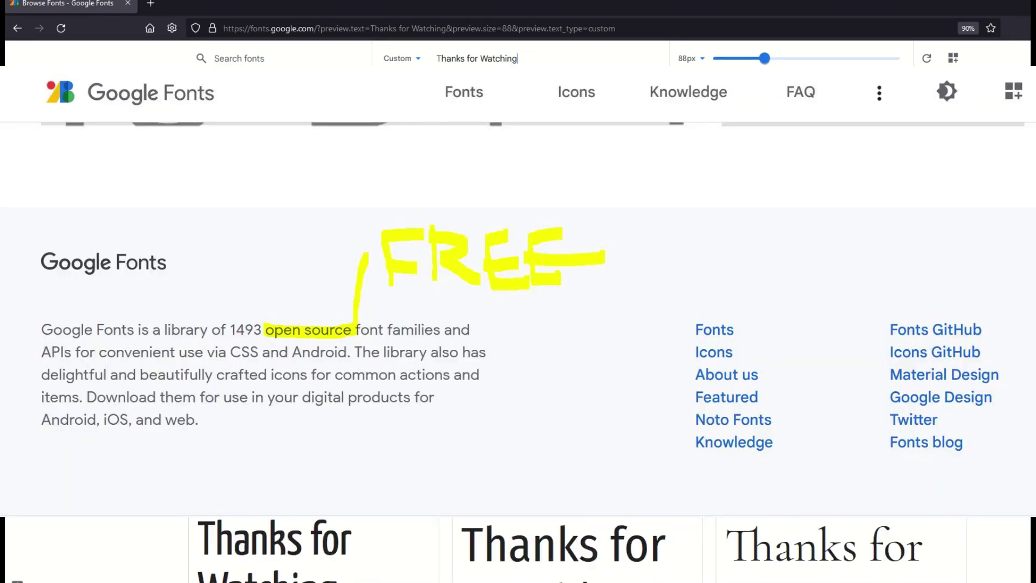
scroll(577, 323, "down", 6)
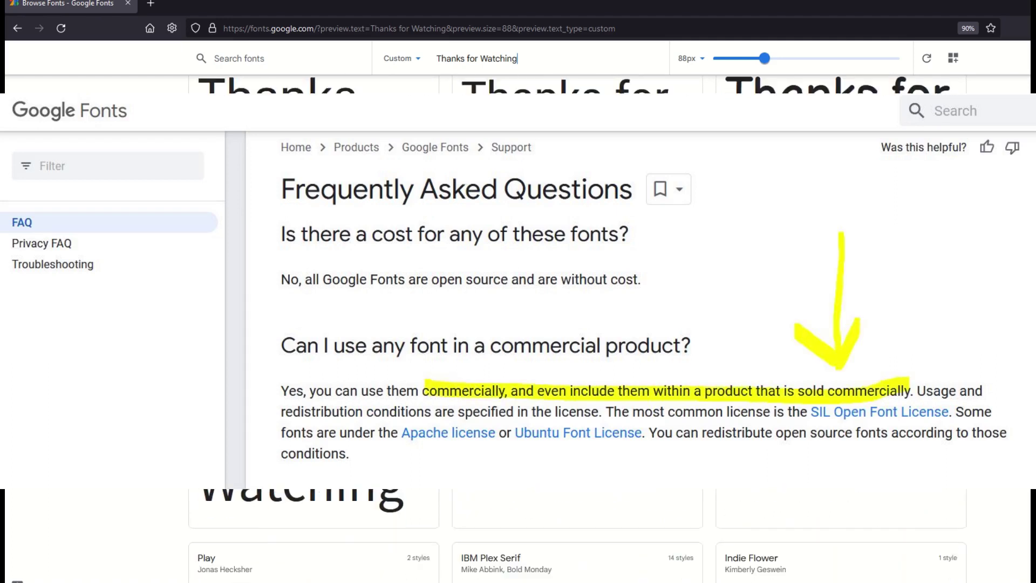
scroll(577, 324, "down", 6)
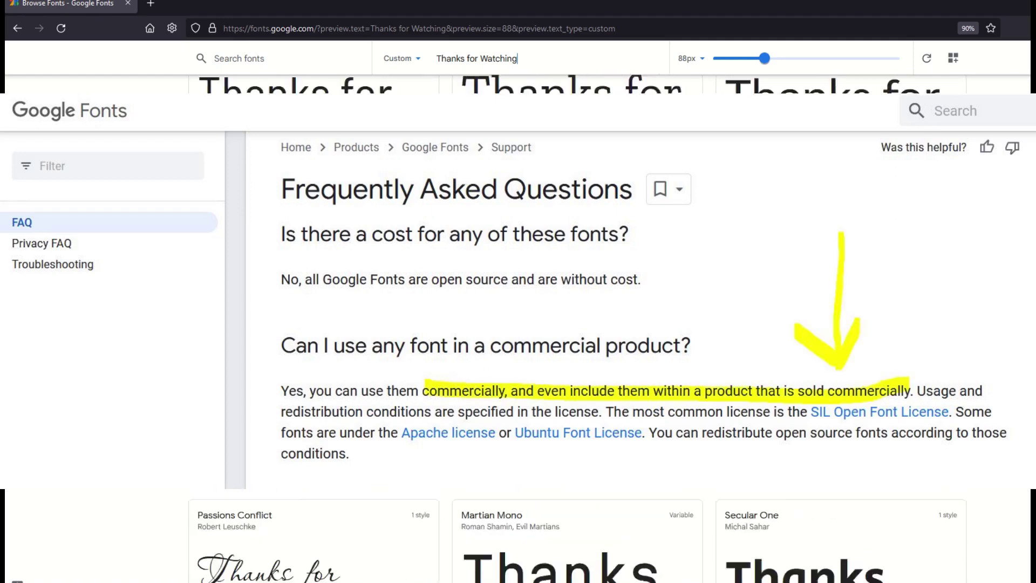
scroll(91, 203, "down", 6)
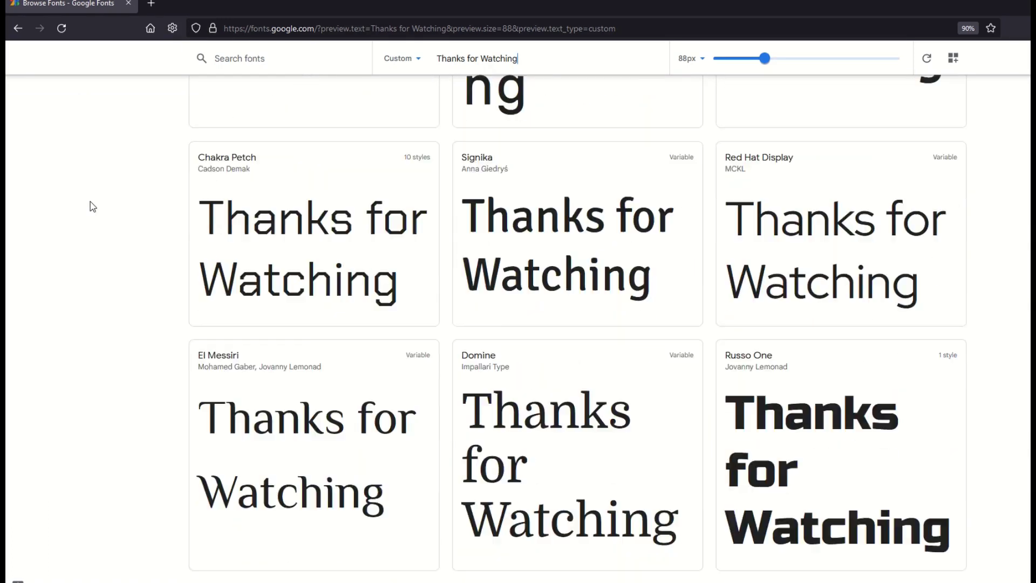
scroll(92, 203, "down", 6)
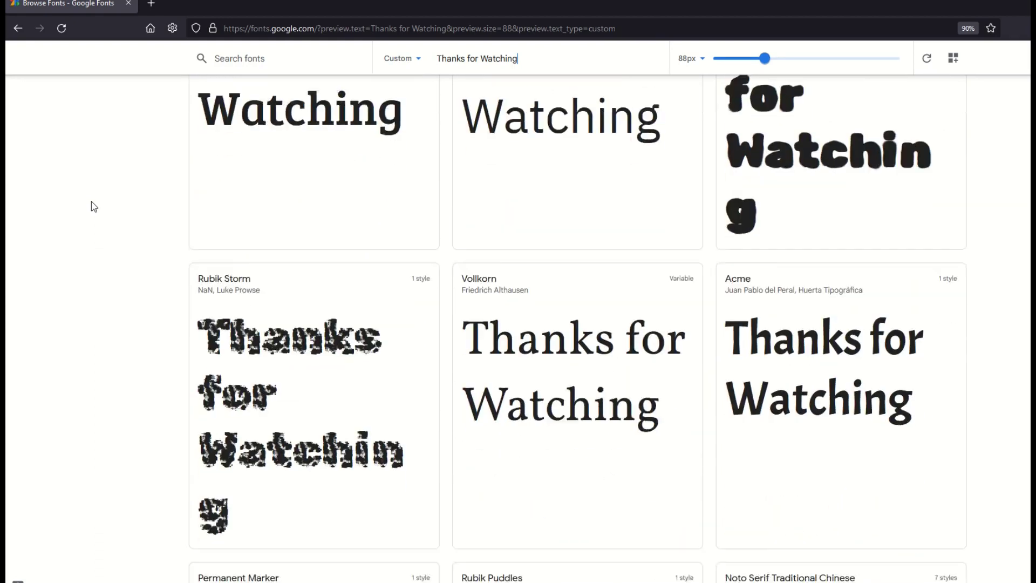
scroll(92, 206, "down", 6)
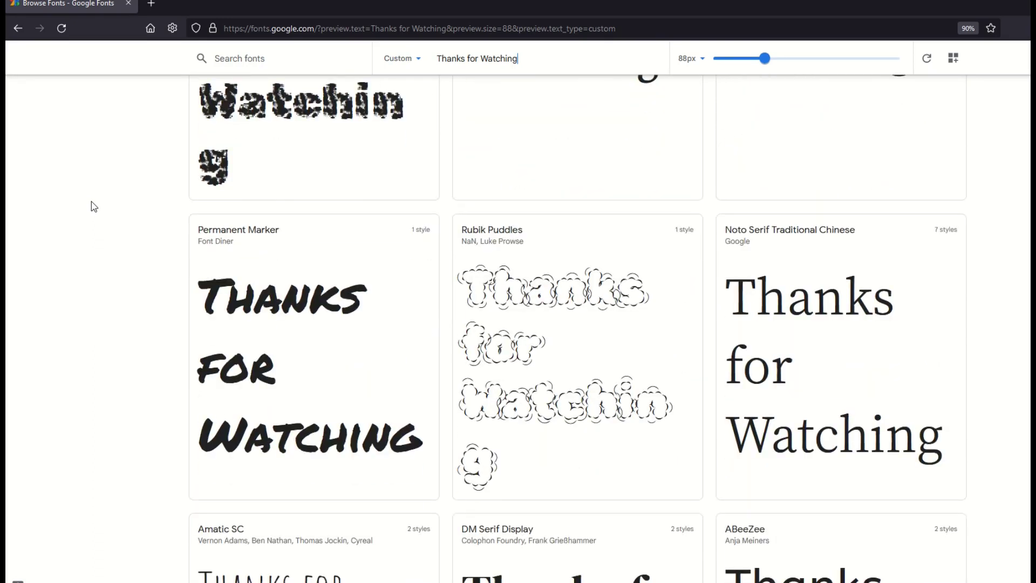
scroll(102, 208, "down", 5)
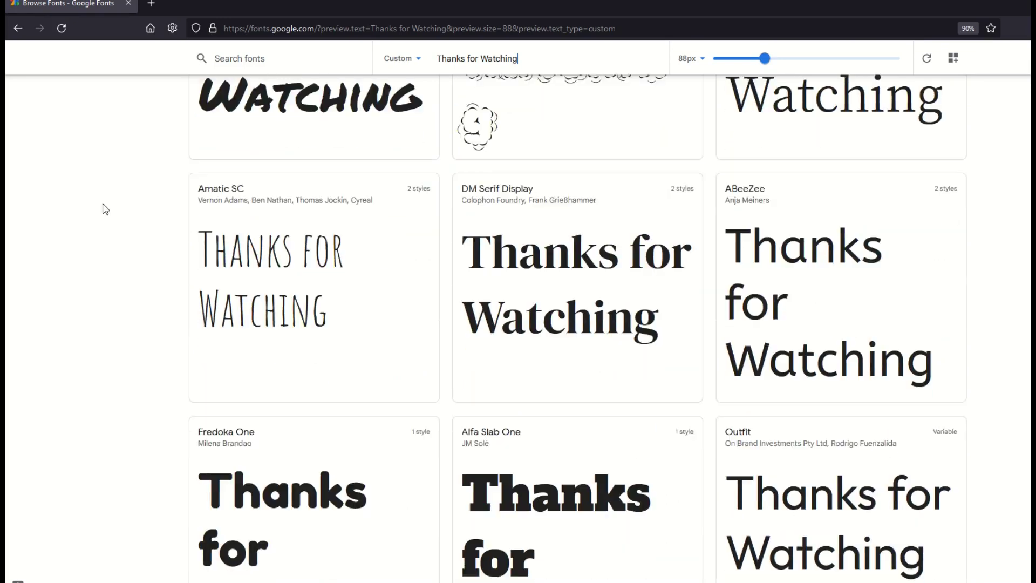
scroll(127, 224, "down", 7)
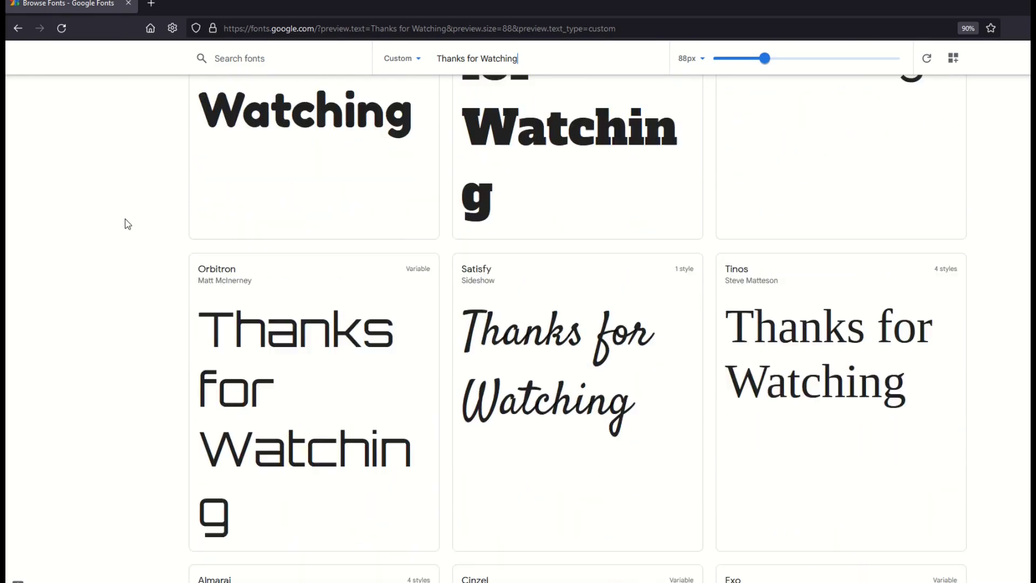